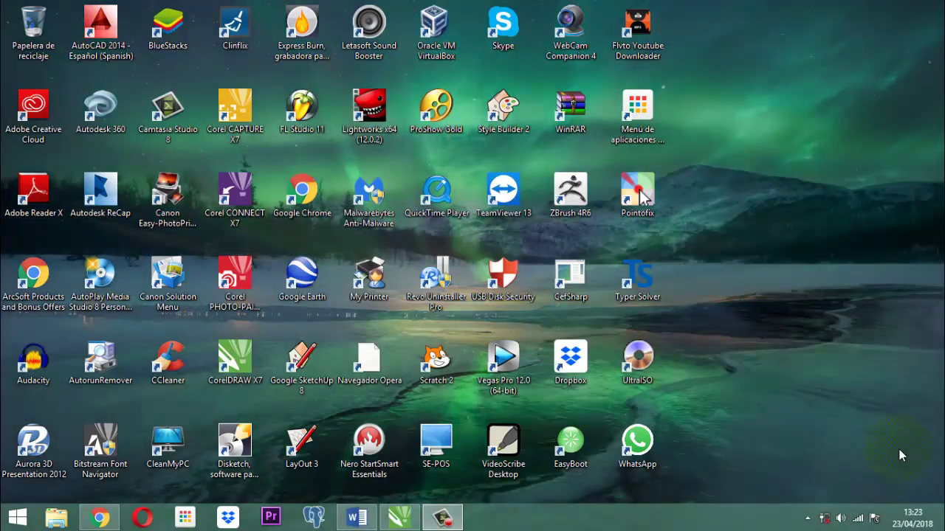
Switch to Chrome, examine the extra-income and work-from-home offers in the Facebook news feed, and bring up the spare5 qualification video on YouTube
left_click(899, 449)
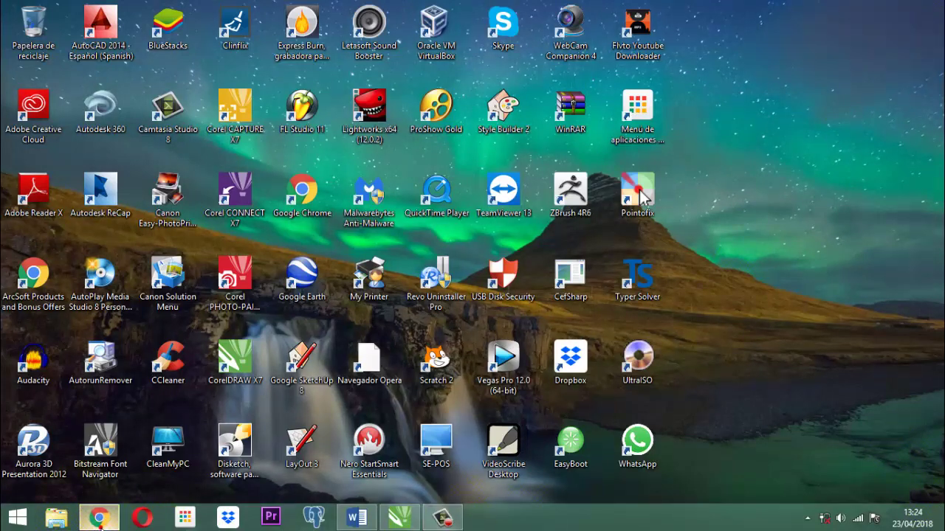
left_click(98, 518)
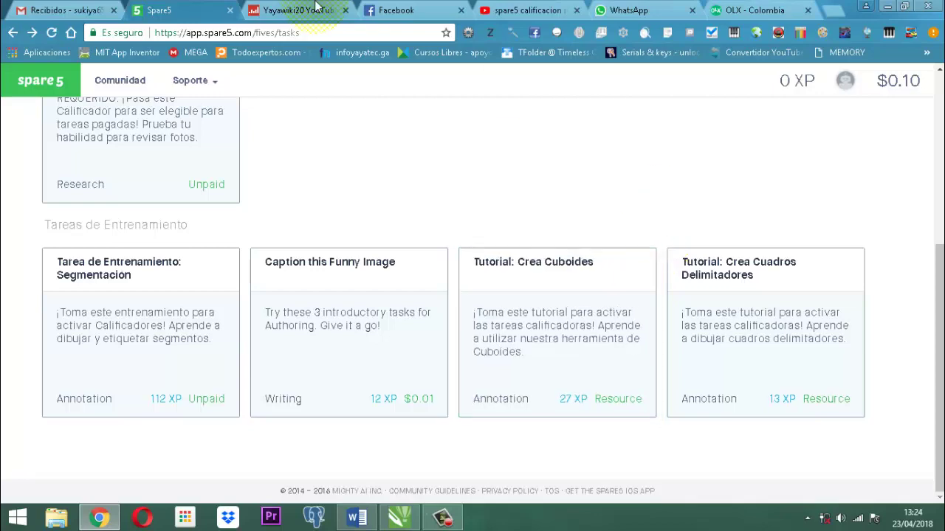
left_click(412, 12)
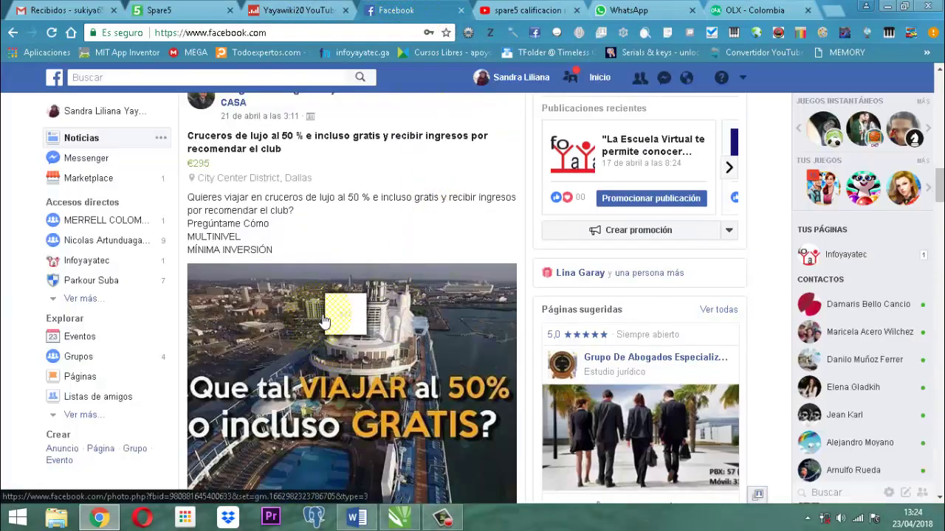
scroll(325, 318, "up", 4)
scroll(322, 294, "up", 6)
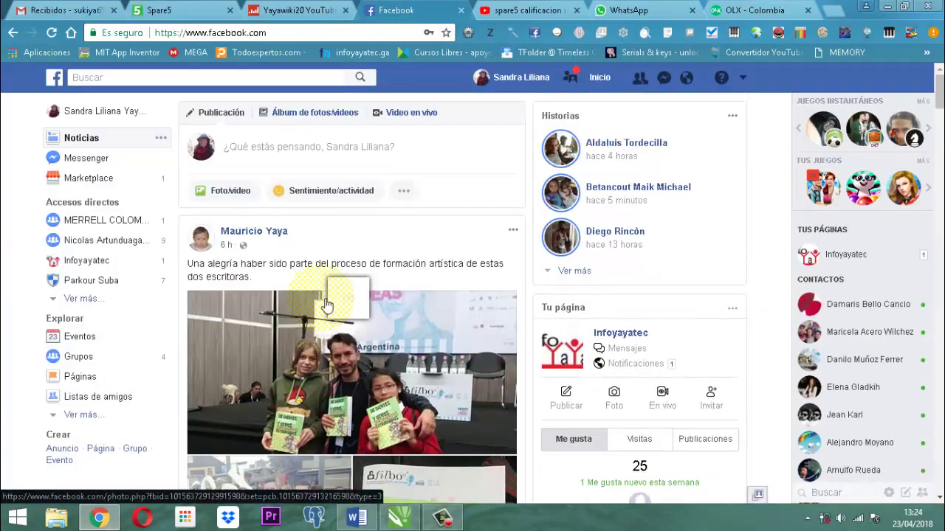
scroll(327, 305, "down", 15)
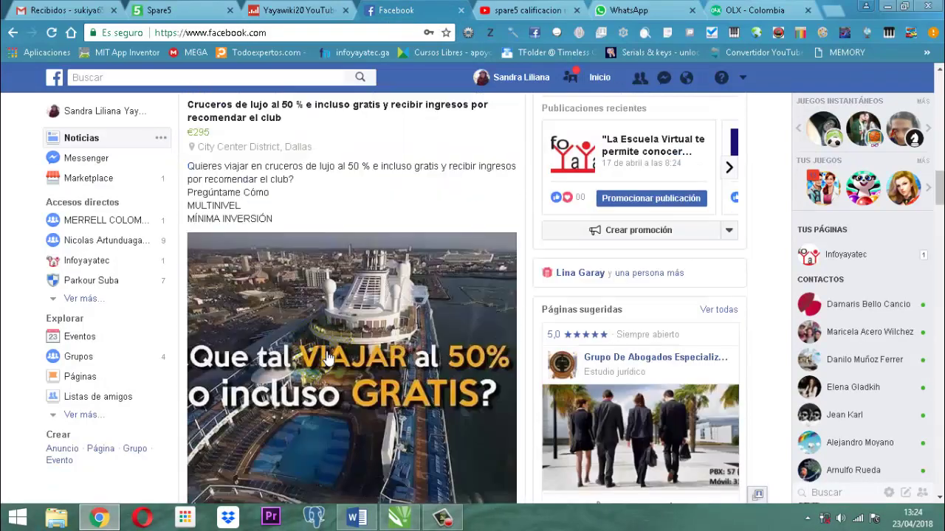
scroll(328, 356, "up", 4)
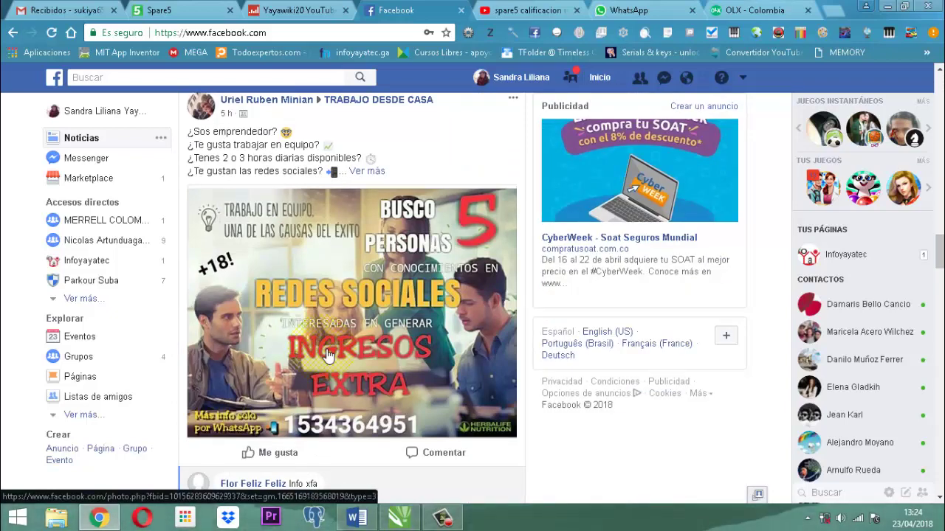
scroll(329, 356, "down", 2)
scroll(329, 356, "down", 2)
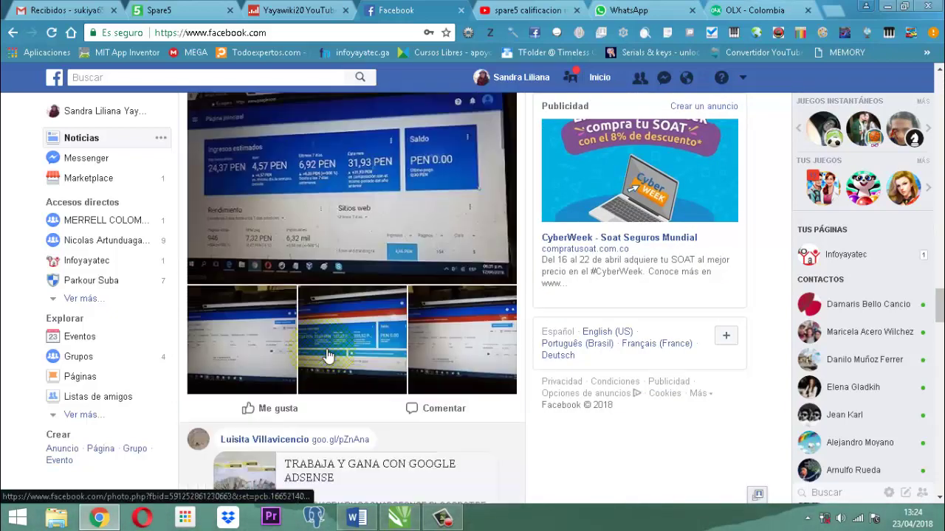
scroll(328, 356, "down", 5)
scroll(329, 362, "down", 10)
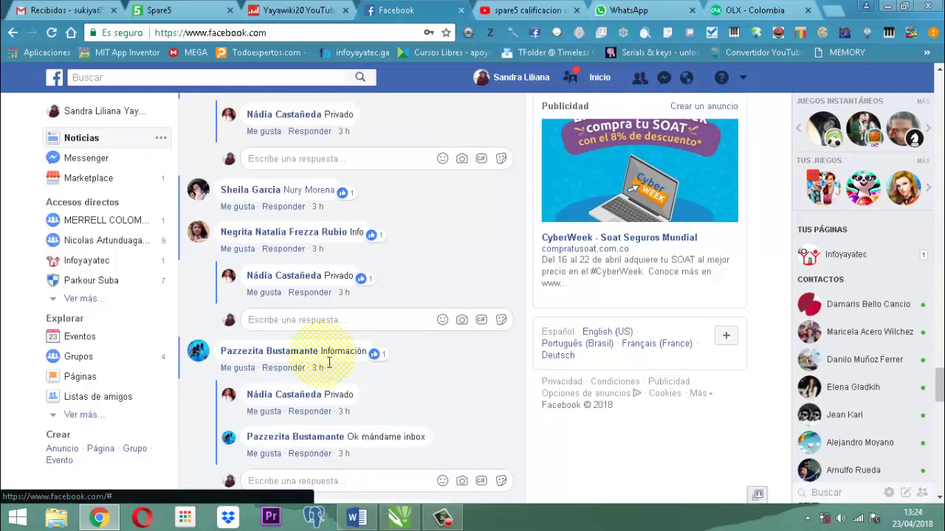
scroll(329, 367, "down", 5)
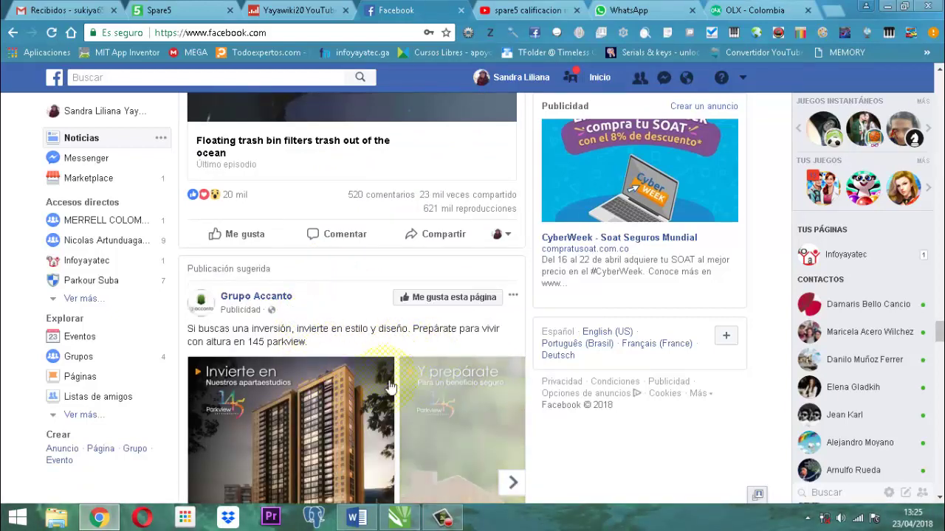
scroll(446, 334, "down", 2)
scroll(446, 334, "down", 10)
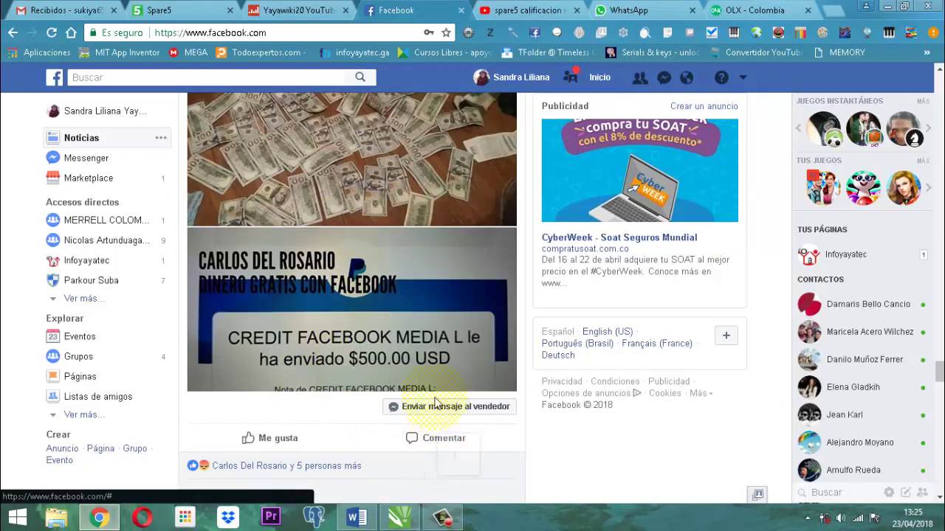
scroll(379, 318, "up", 2)
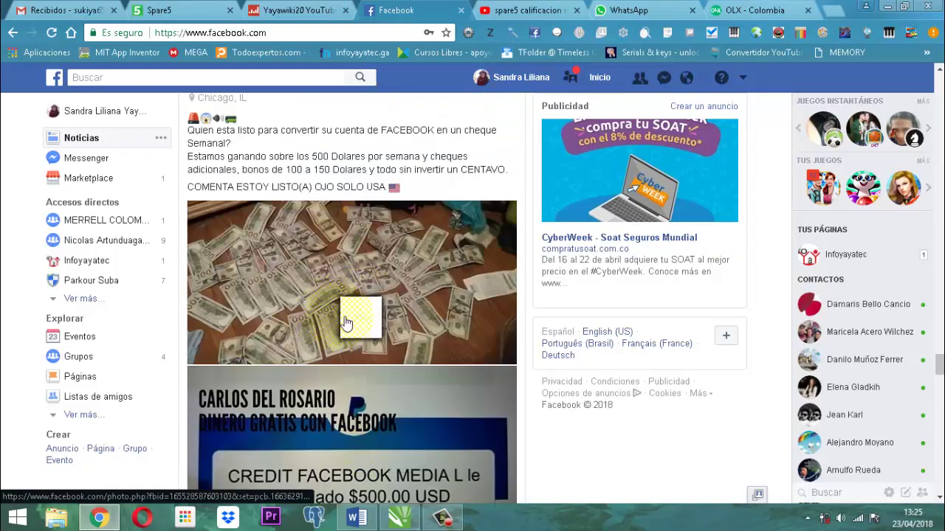
scroll(375, 389, "down", 4)
scroll(375, 389, "down", 5)
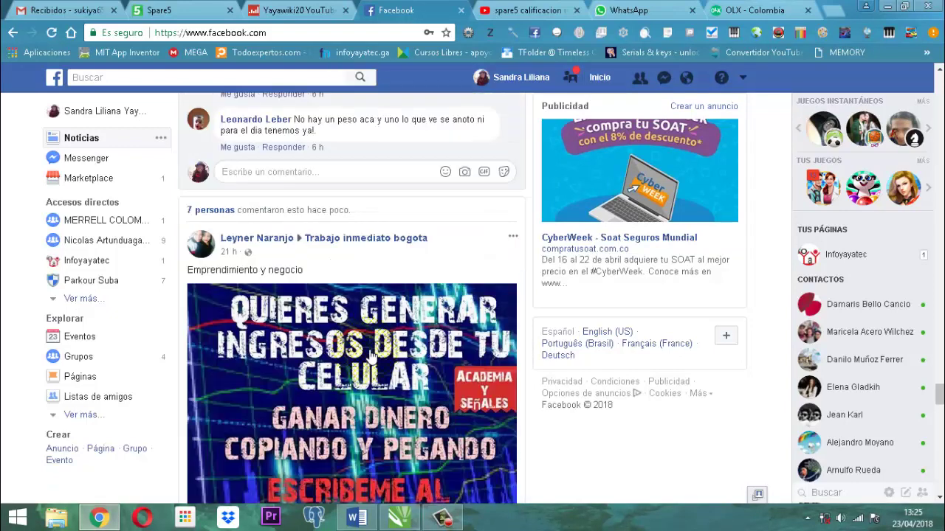
scroll(353, 338, "down", 3)
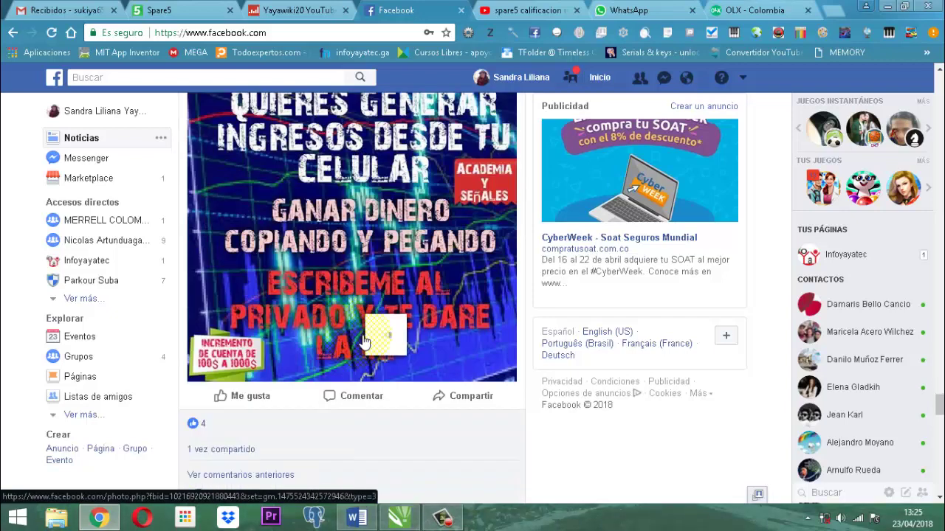
scroll(344, 418, "down", 15)
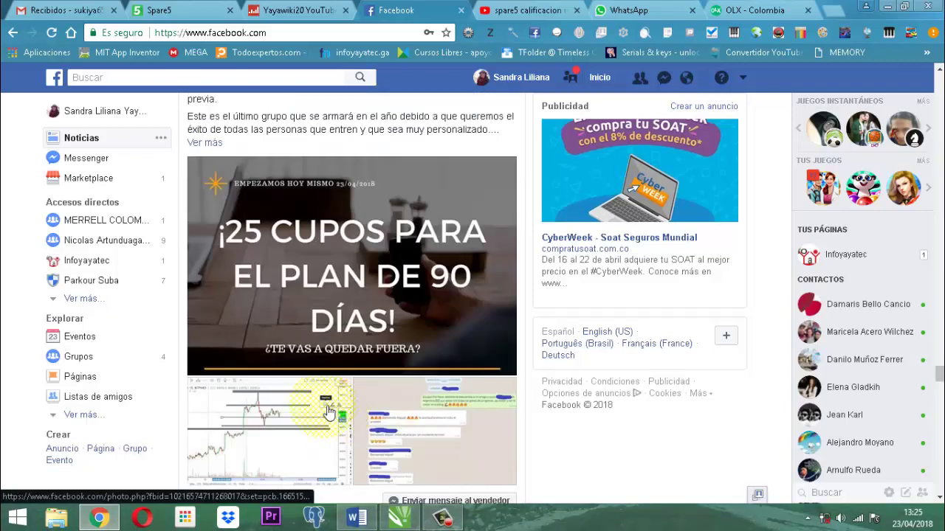
scroll(349, 405, "down", 6)
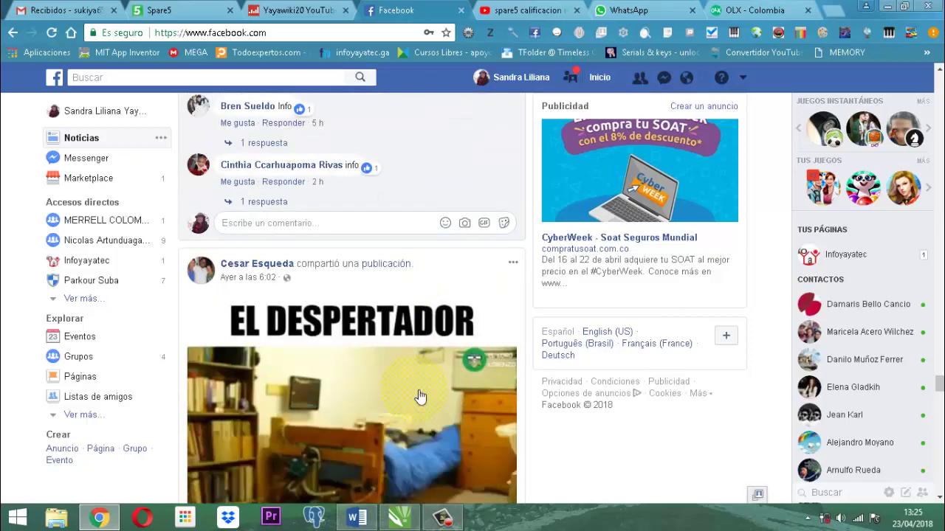
scroll(411, 394, "up", 2)
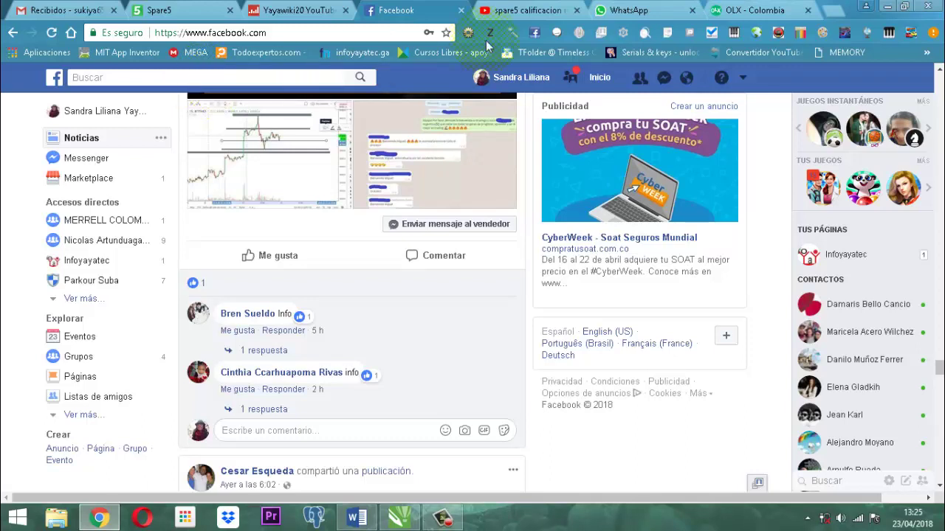
left_click(517, 11)
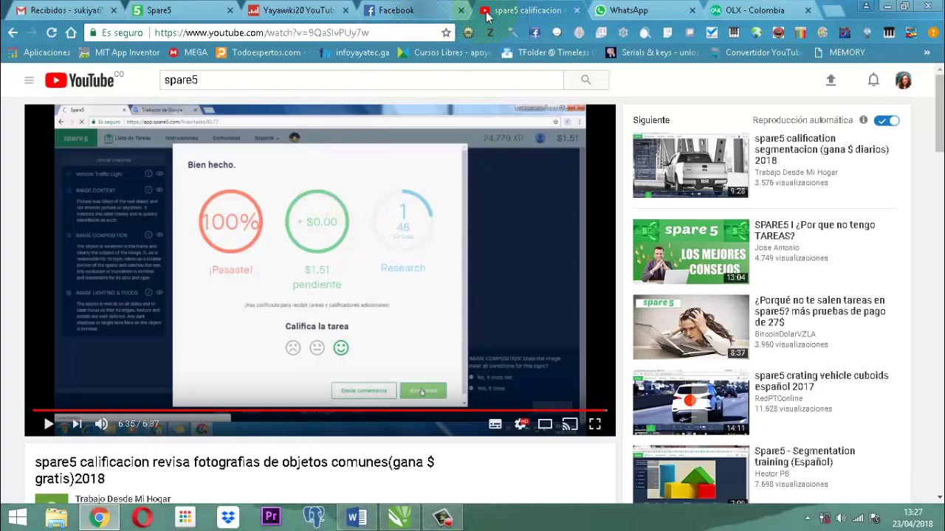
Search Google for "spare5" in a new tab and open the app.spare5.com result
left_click(830, 10)
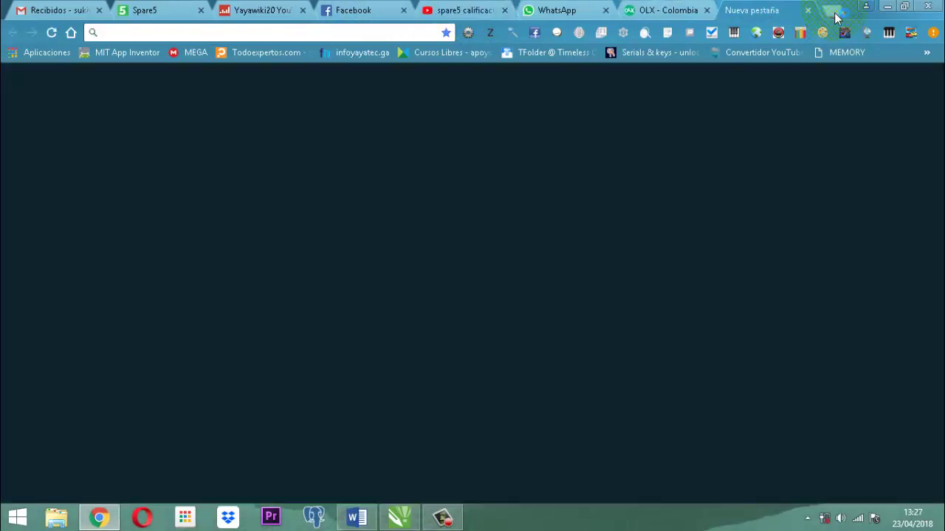
type("spre")
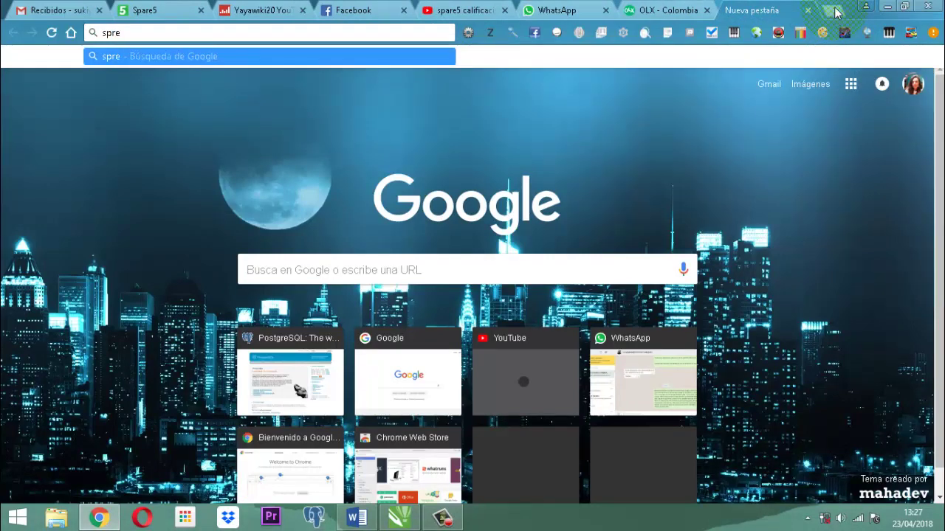
key("BackSpace")
key("BackSpace")
type("a")
key("BackSpace")
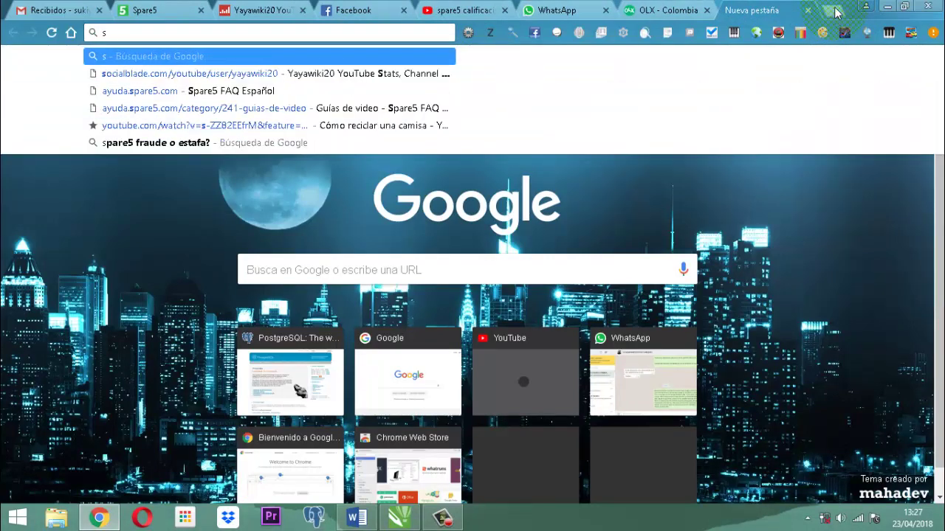
type("pare5")
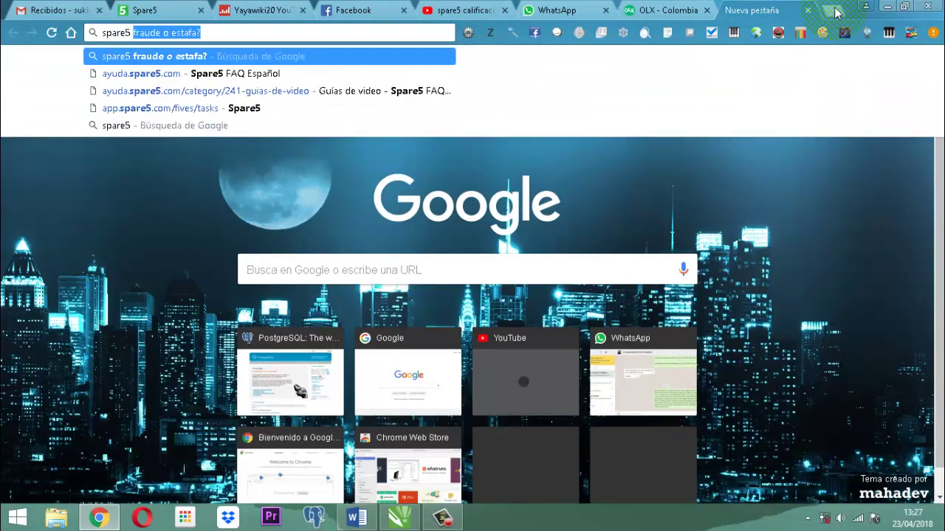
key("BackSpace")
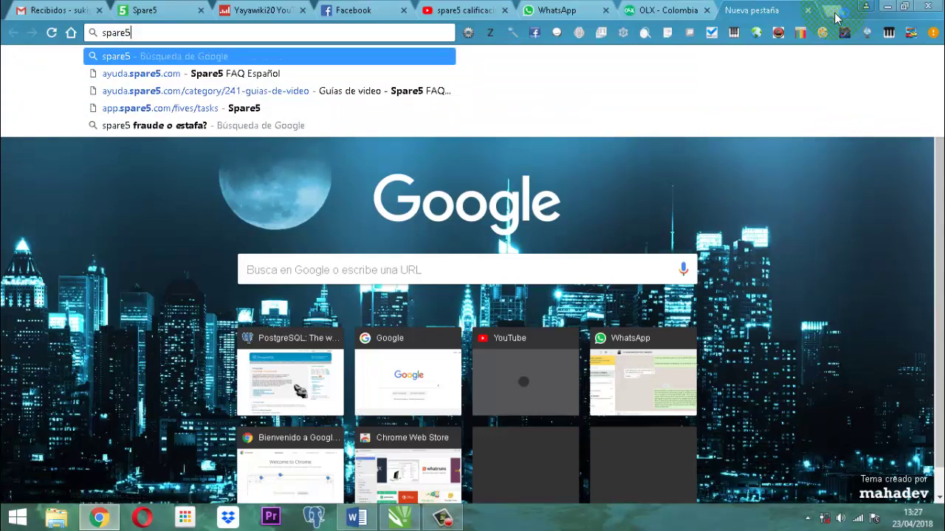
key("Return")
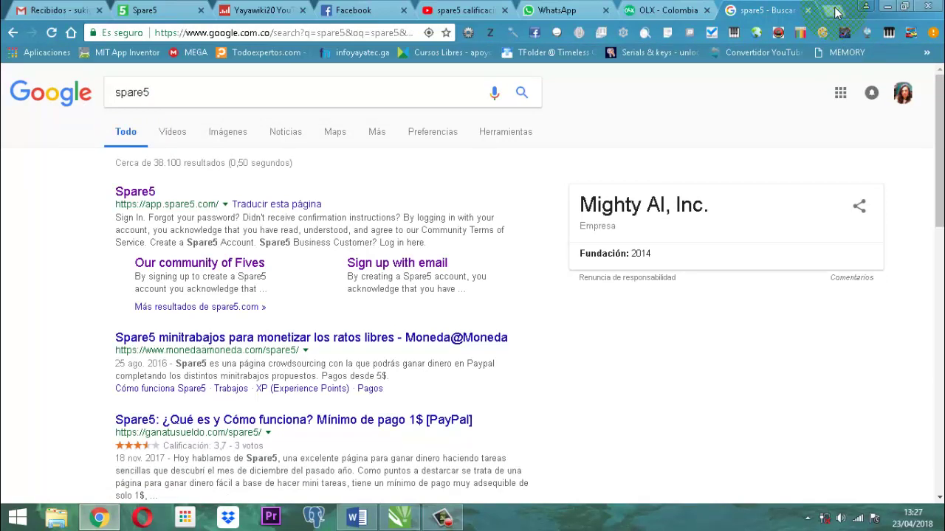
left_click(130, 192)
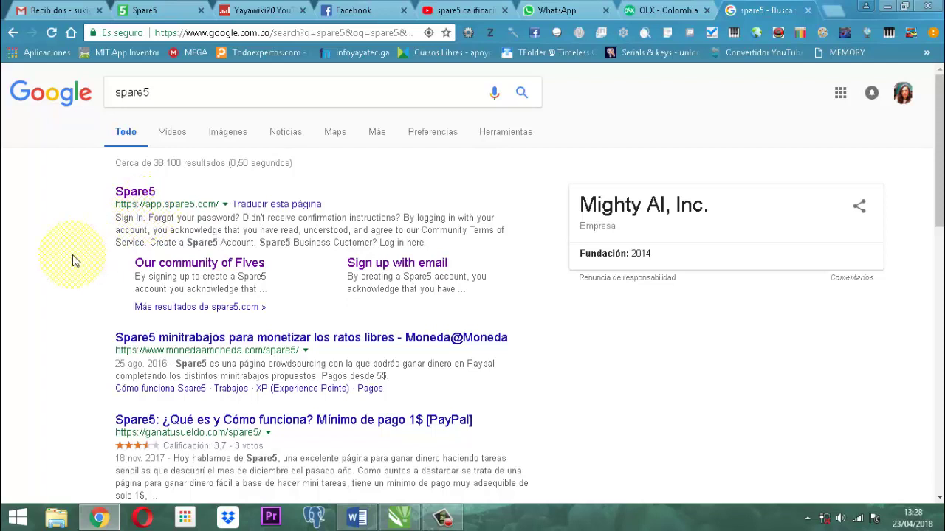
left_click(184, 207)
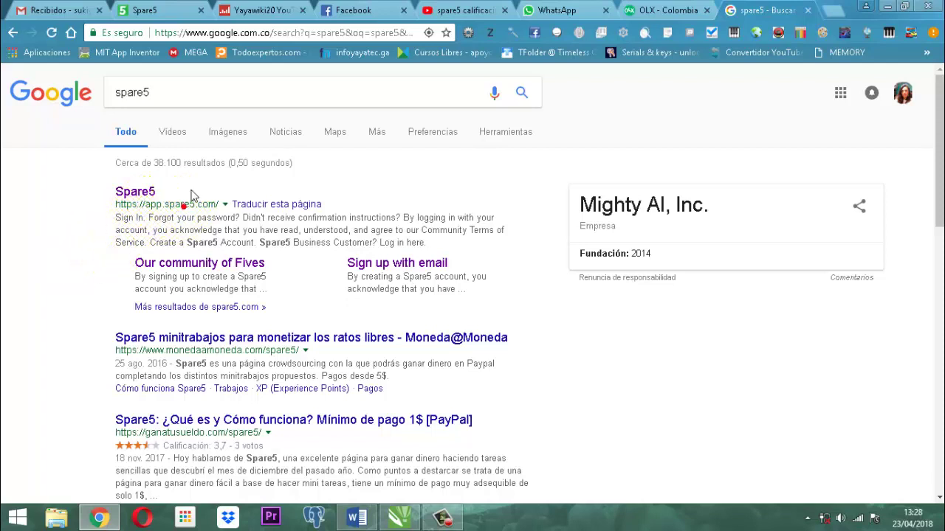
left_click(146, 192)
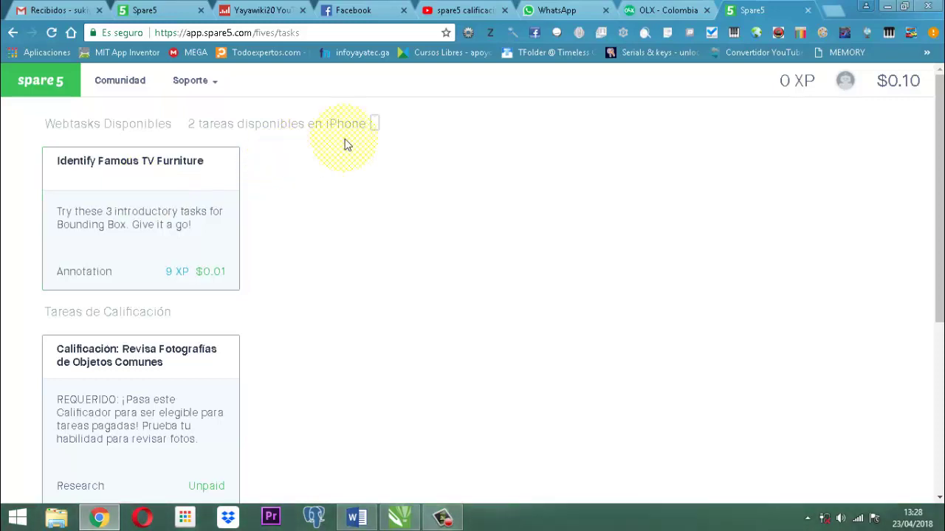
Close the duplicate Spare5 tab and open the "Confirm your Spare5 Account" message in the Gmail inbox
left_click(807, 10)
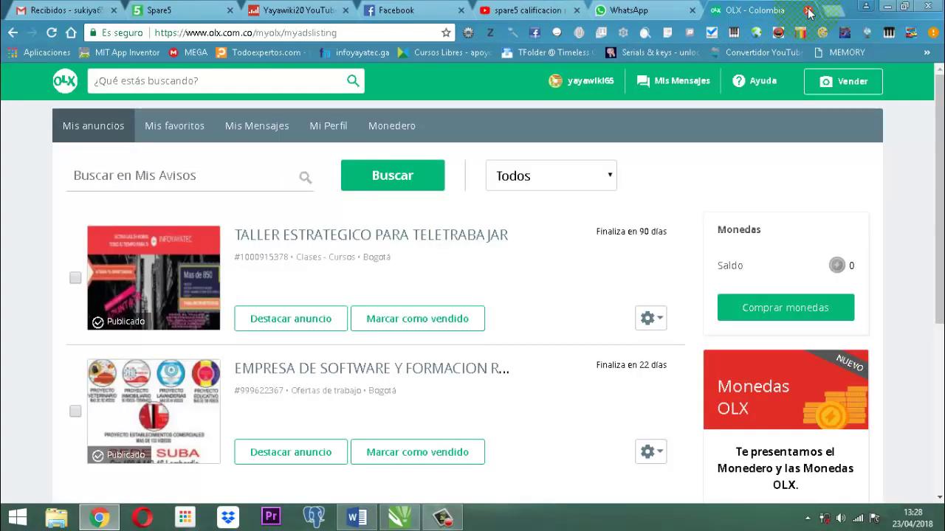
left_click(158, 10)
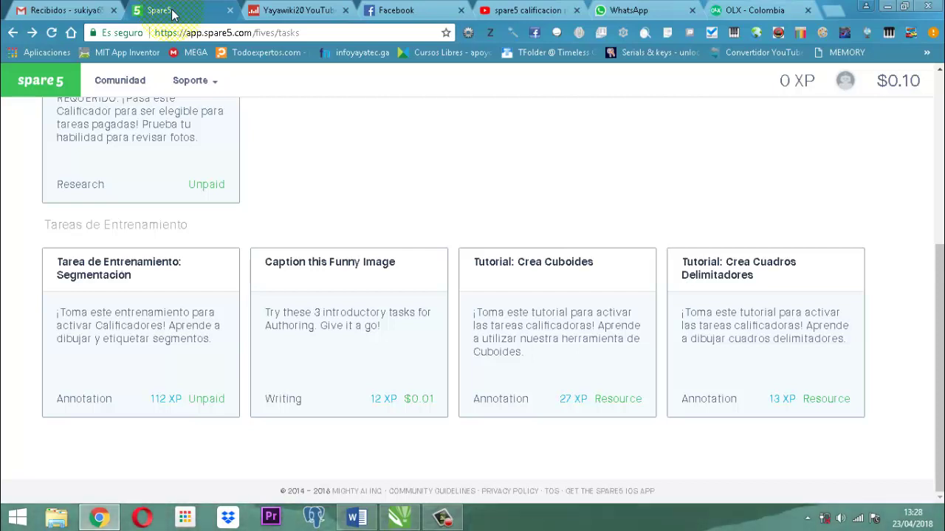
left_click(56, 11)
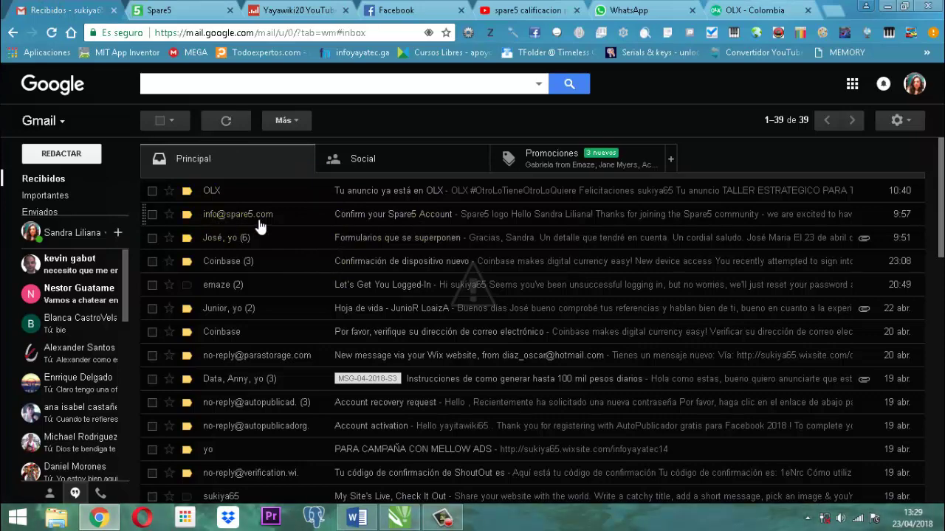
left_click(394, 220)
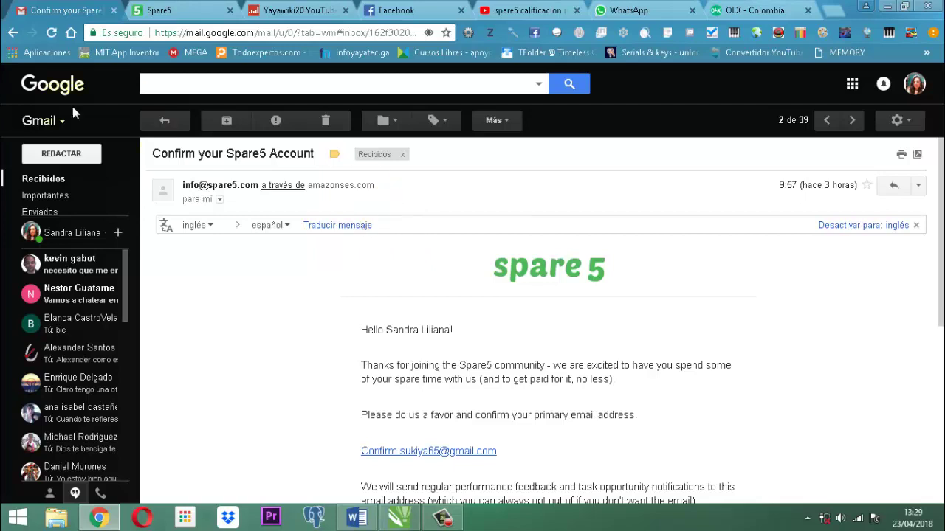
Return to the Spare5 tasks page and examine the available web tasks, the qualification task and the training tasks
left_click(190, 10)
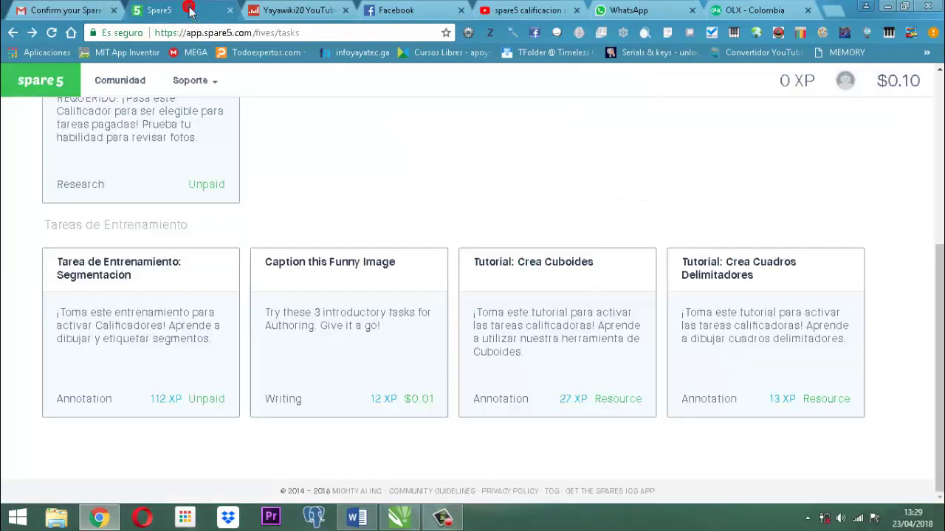
scroll(244, 307, "up", 4)
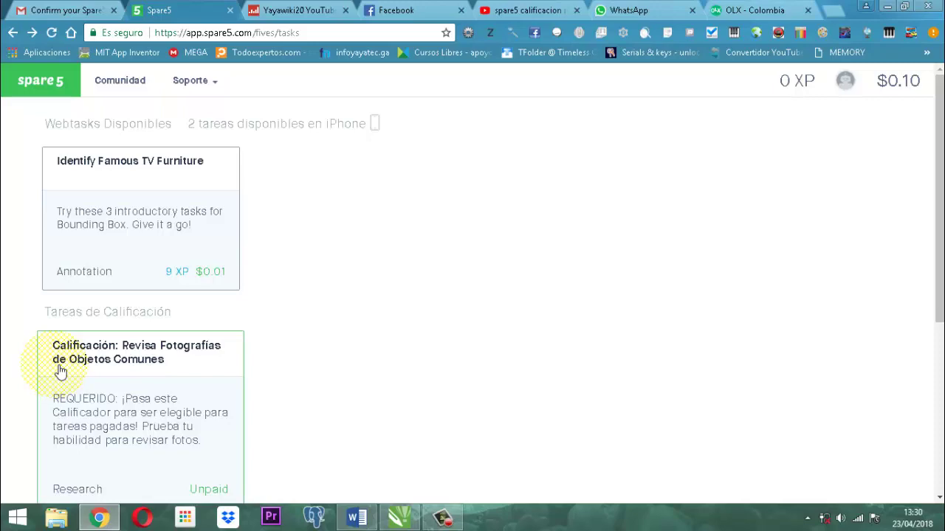
scroll(60, 372, "down", 4)
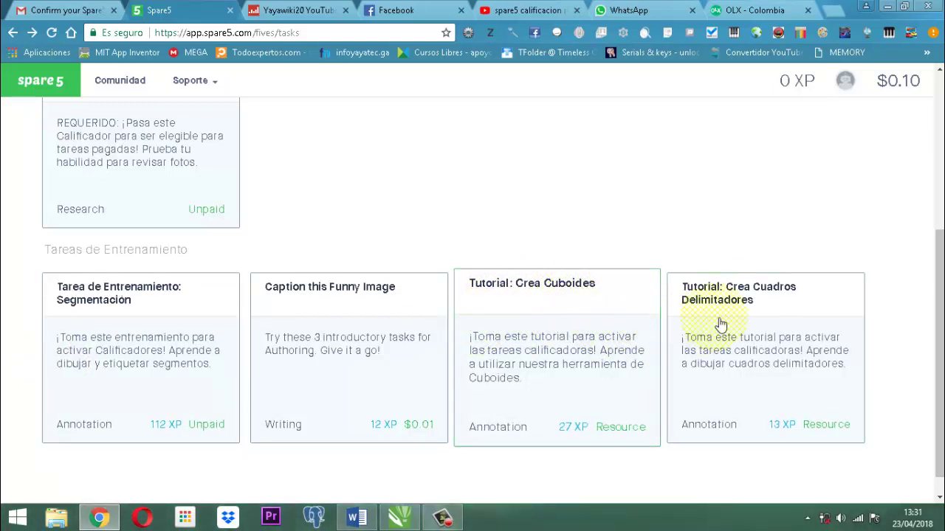
scroll(738, 332, "down", 1)
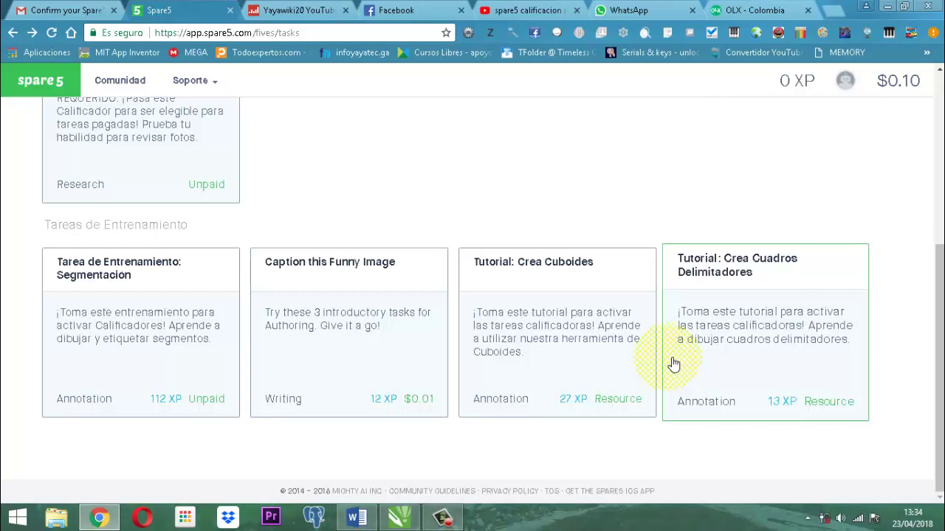
scroll(637, 355, "up", 2)
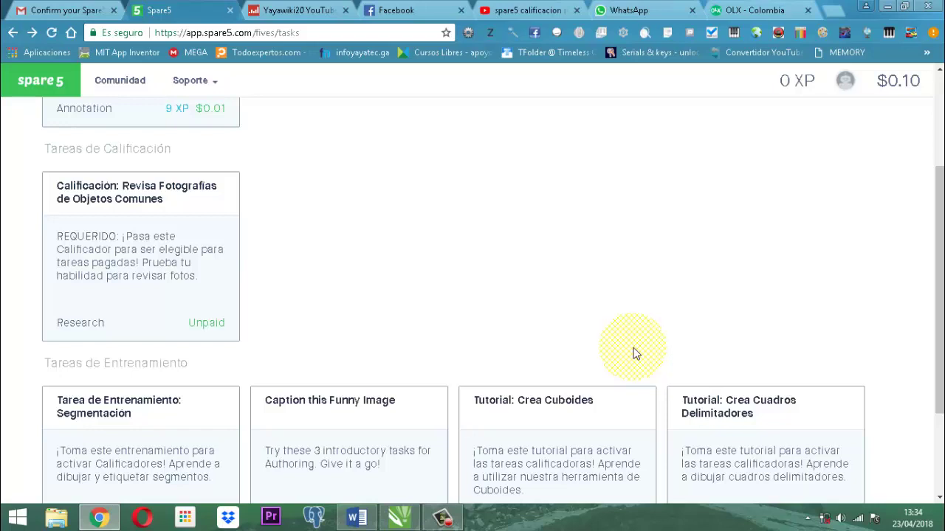
Open Google Translate in a new browser tab, reaching it through Google Search and its list of Google apps
scroll(633, 354, "up", 2)
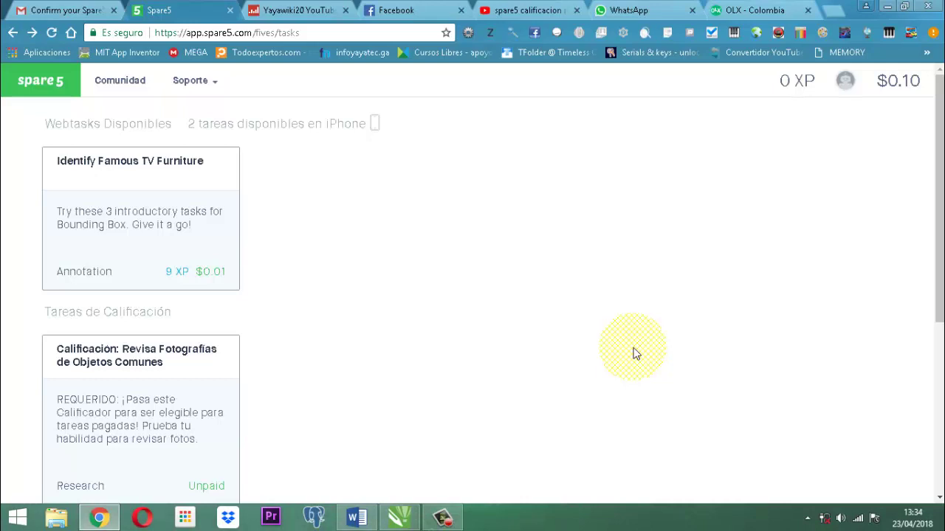
left_click(835, 12)
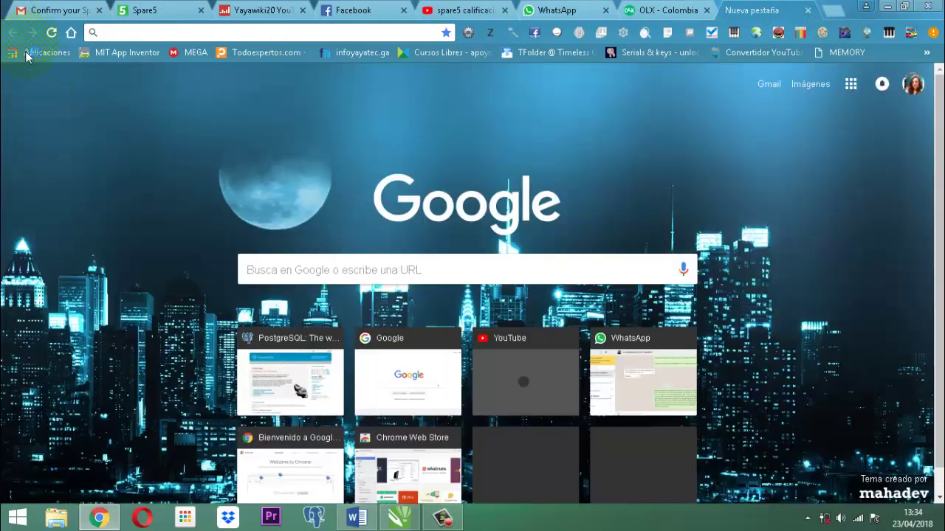
left_click(27, 53)
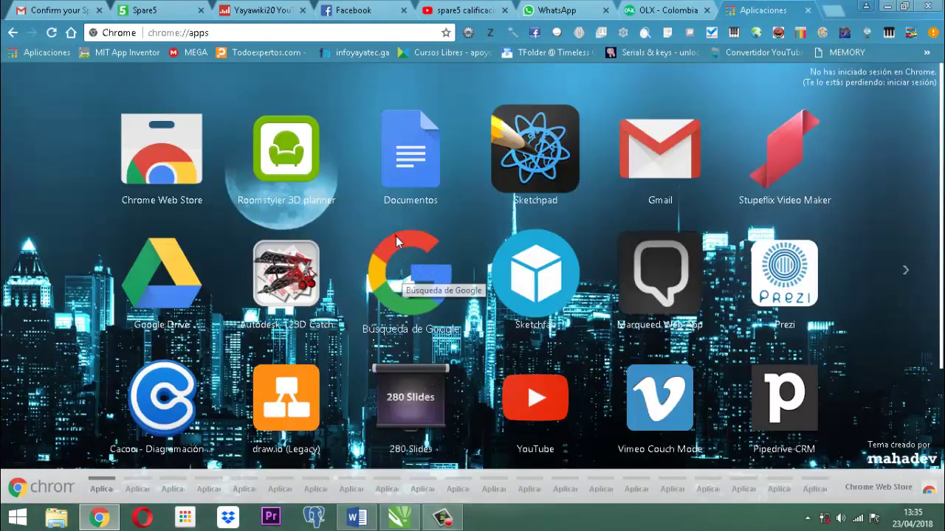
left_click(402, 243)
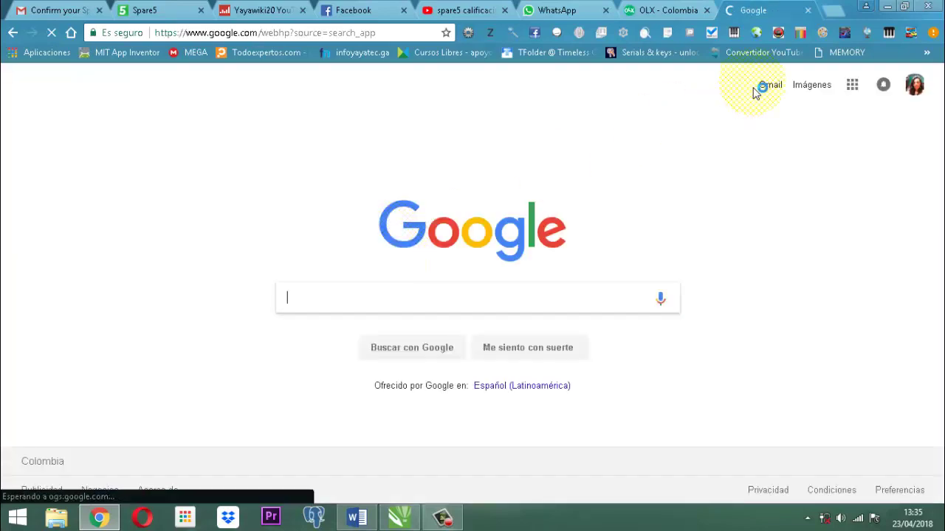
left_click(854, 87)
left_click(819, 375)
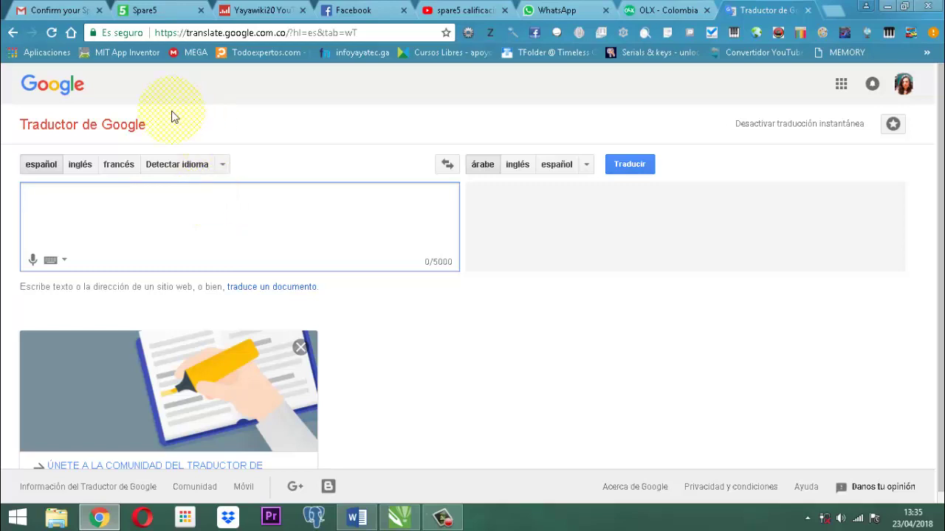
Return to the Spare5 tasks page and compare the required photo-review qualification task with the training tasks and their rewards
left_click(164, 14)
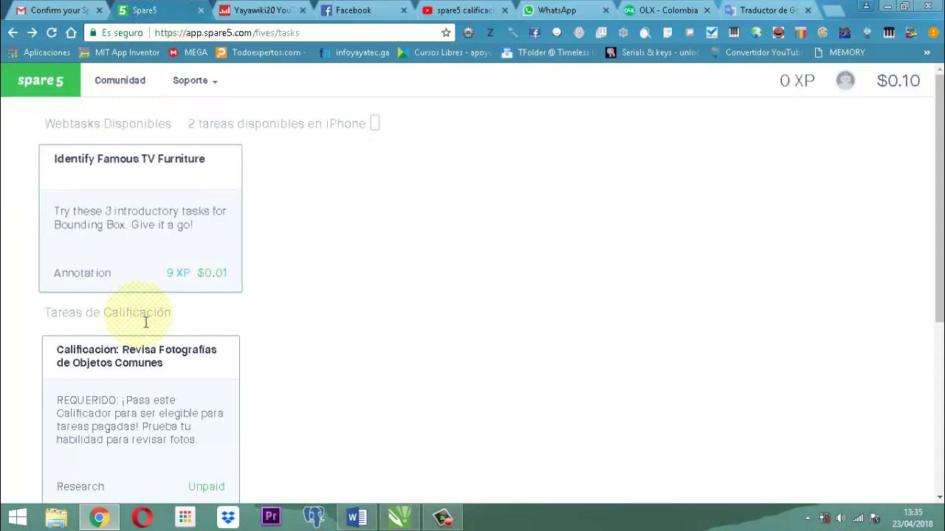
scroll(177, 303, "down", 1)
scroll(181, 317, "down", 1)
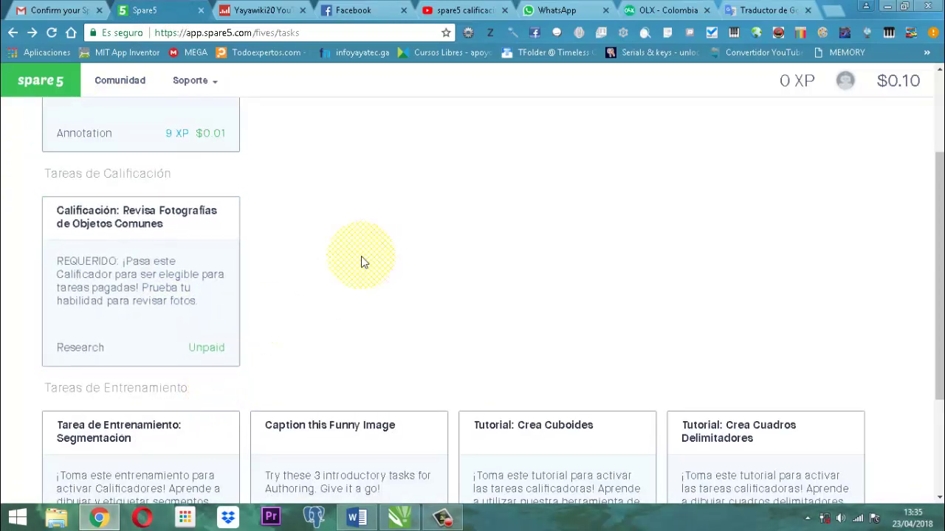
scroll(163, 277, "up", 2)
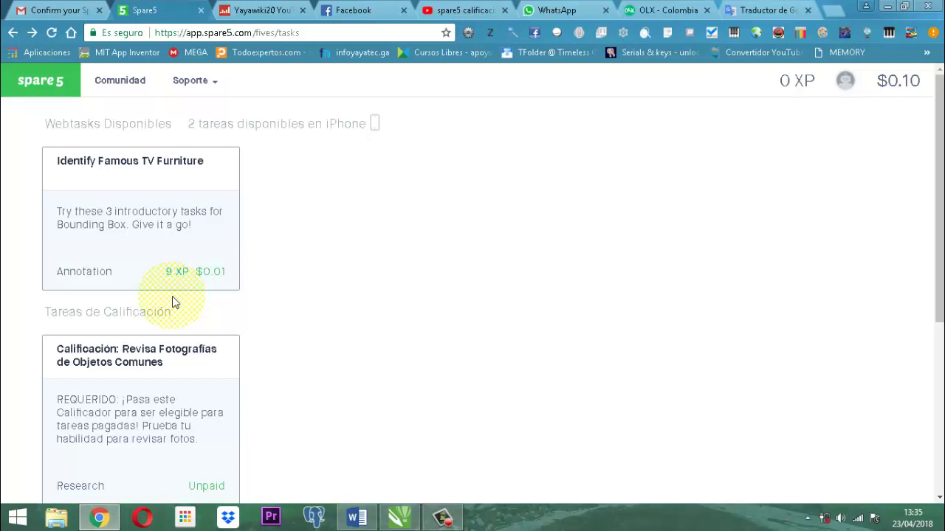
scroll(172, 301, "down", 1)
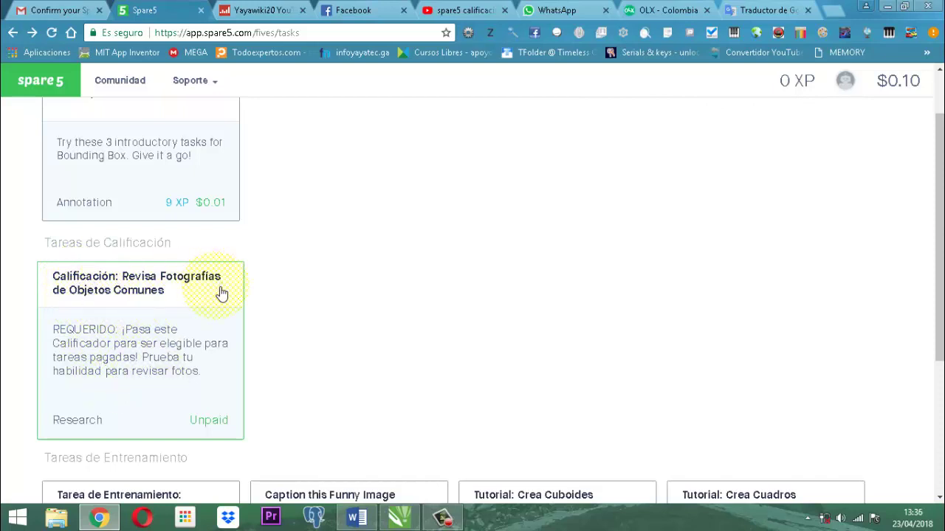
scroll(207, 333, "down", 1)
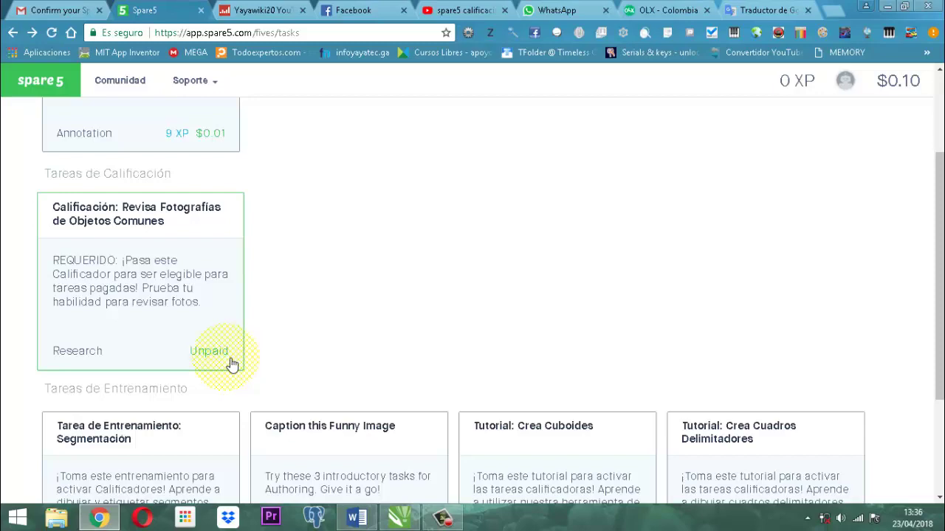
scroll(231, 363, "down", 2)
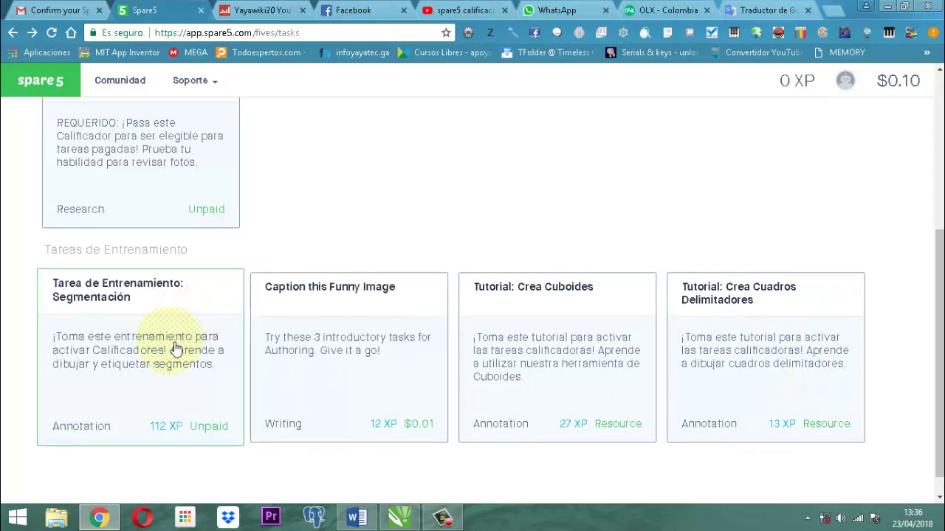
scroll(177, 349, "up", 3)
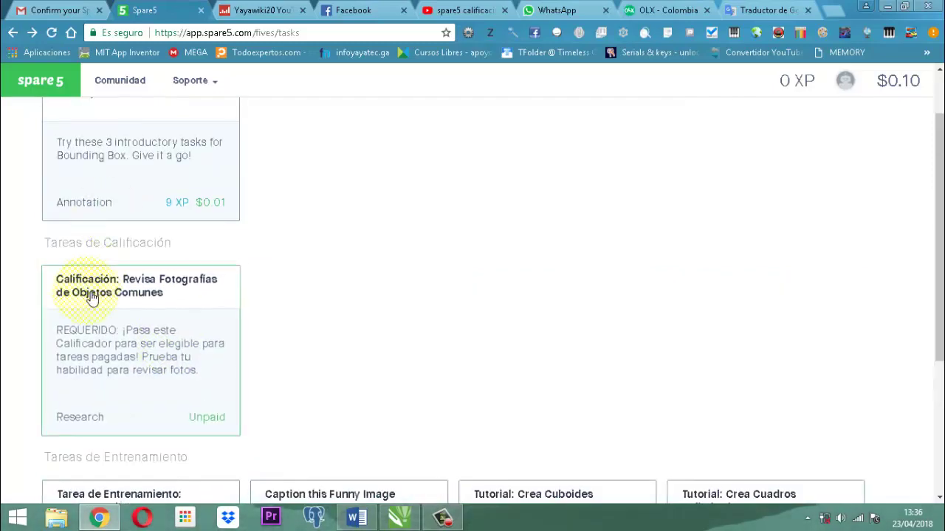
scroll(133, 288, "down", 3)
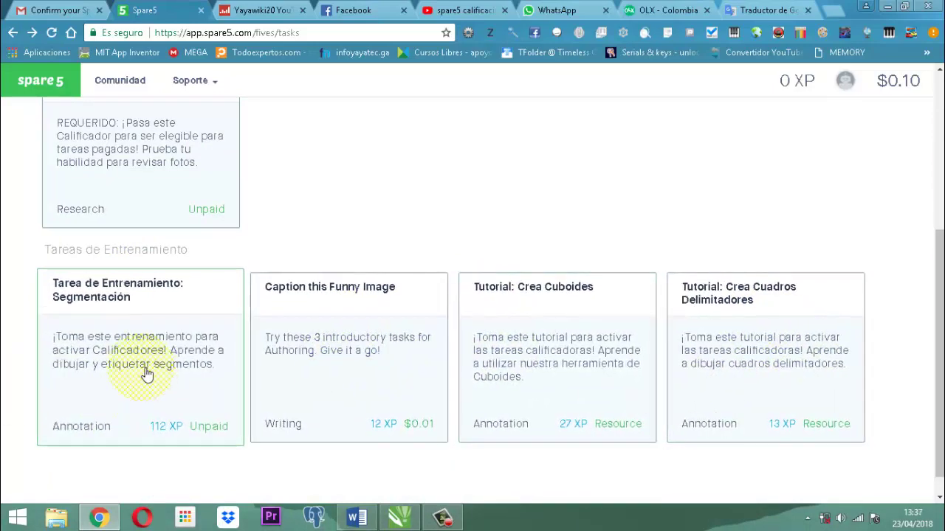
scroll(144, 372, "up", 2)
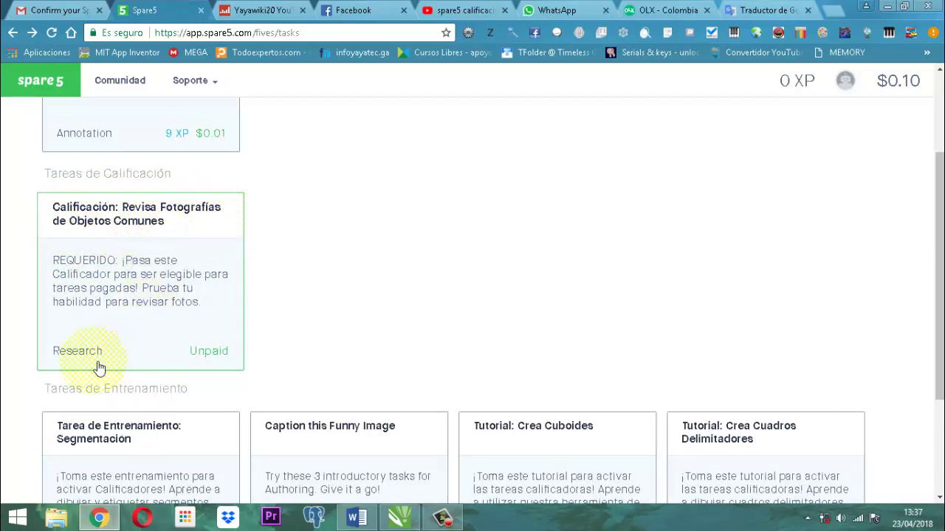
Open the "Calificación: Revisa Fotografías de Objetos Comunes" task, read its introduction slides through "Iluminación y Enfoque de la Imagen" and acknowledge them
left_click(119, 312)
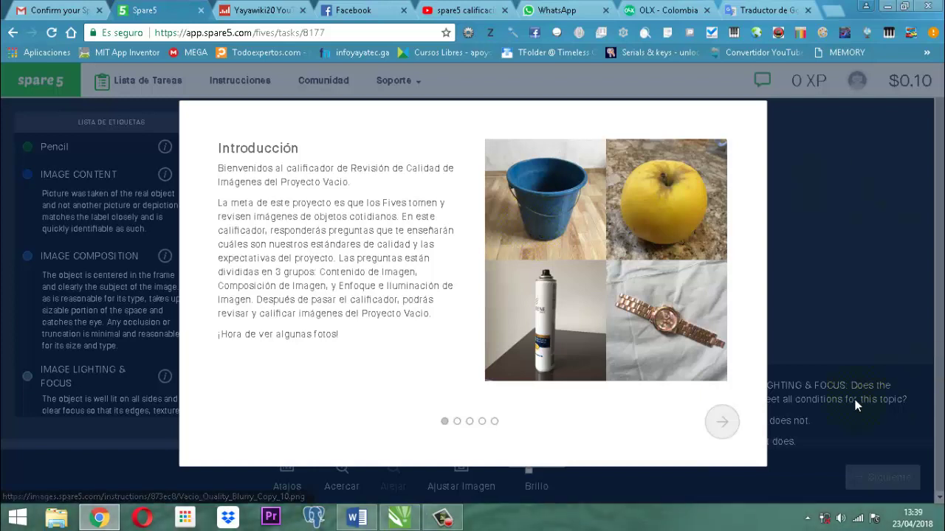
left_click(731, 433)
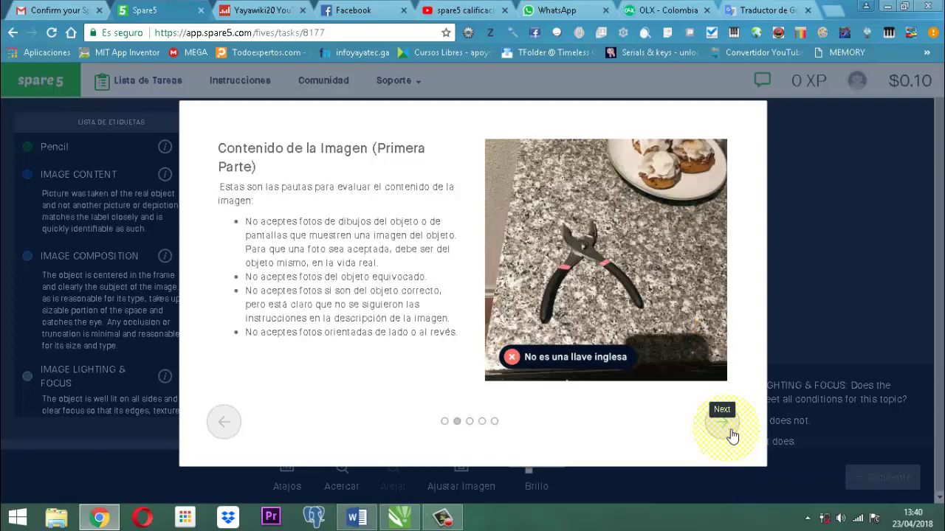
left_click(730, 434)
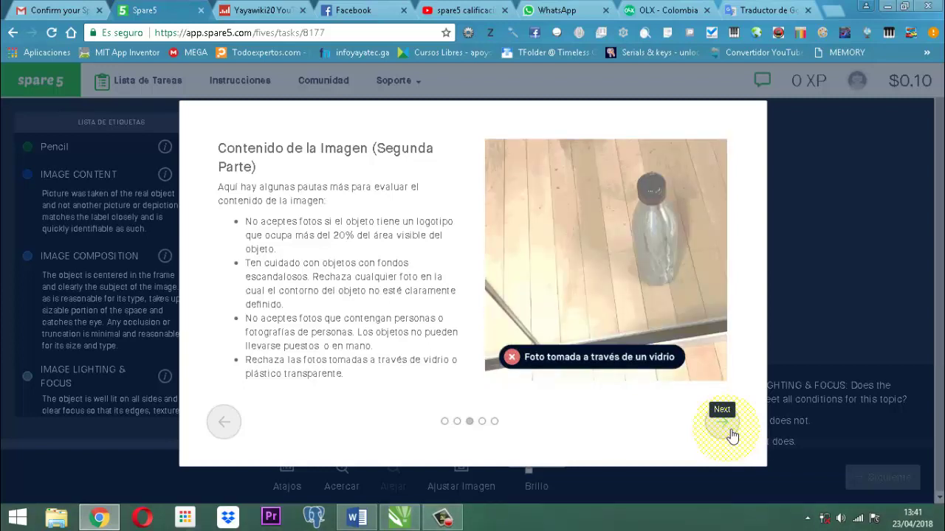
left_click(731, 435)
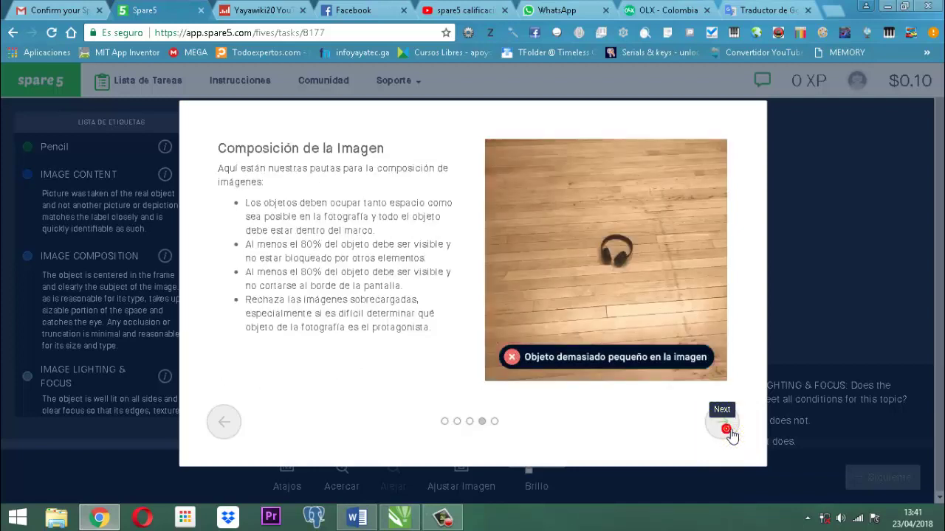
left_click(731, 435)
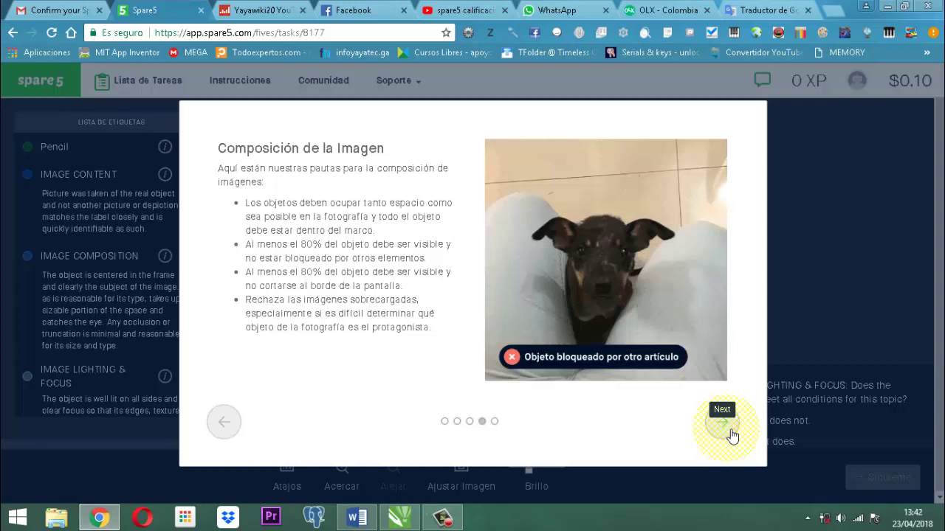
left_click(731, 435)
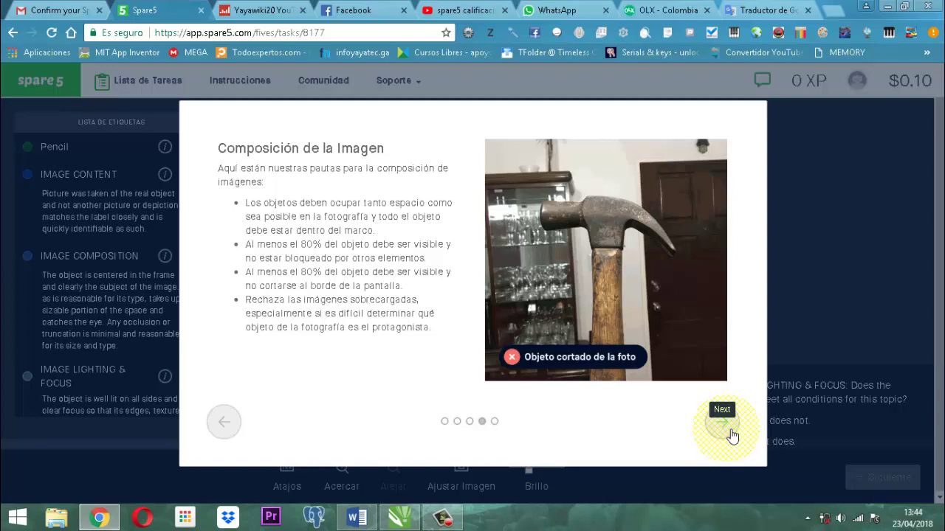
left_click(731, 434)
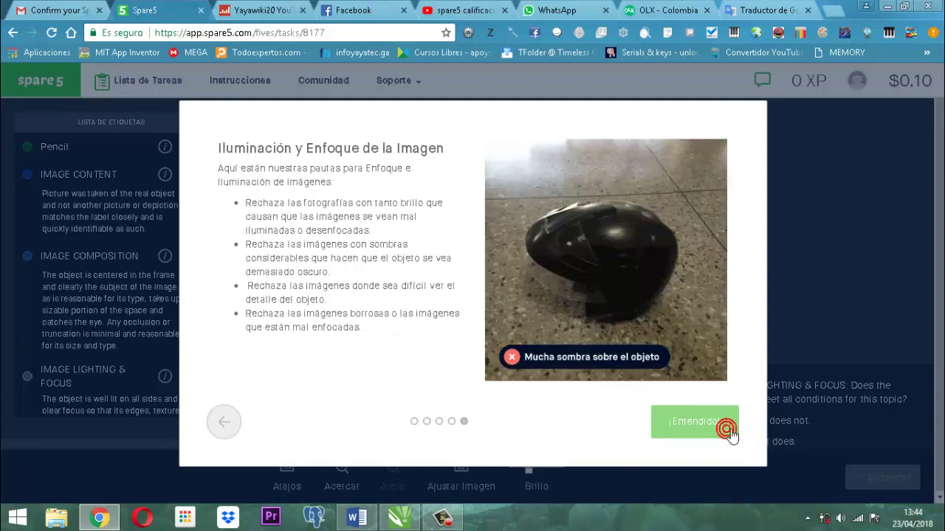
left_click(731, 434)
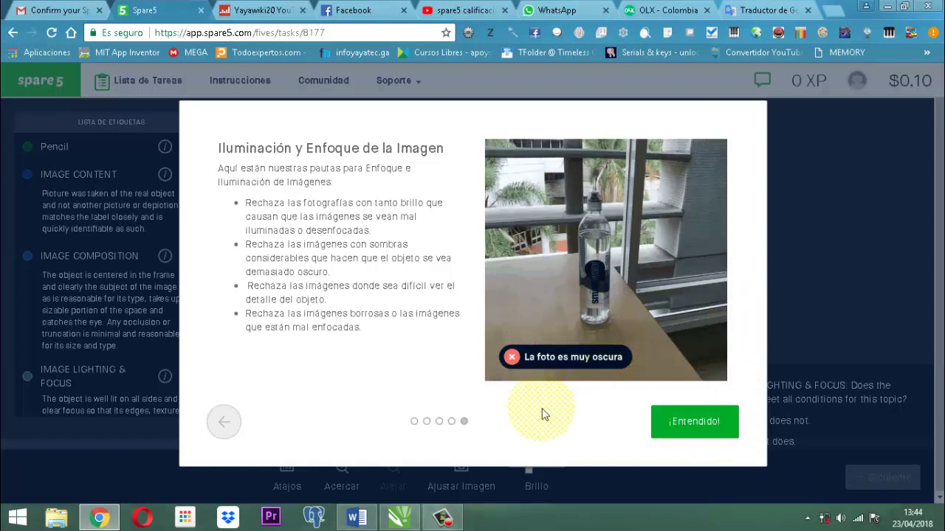
left_click(442, 519)
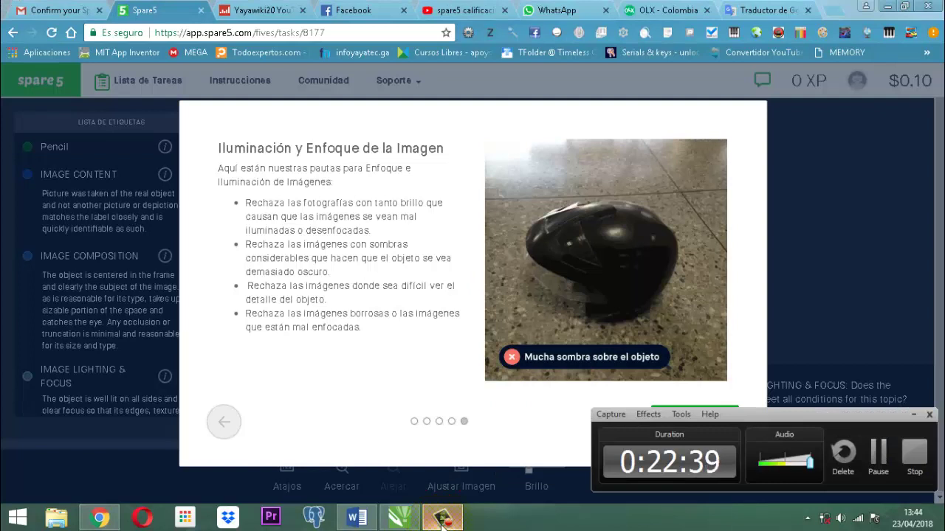
left_click(442, 521)
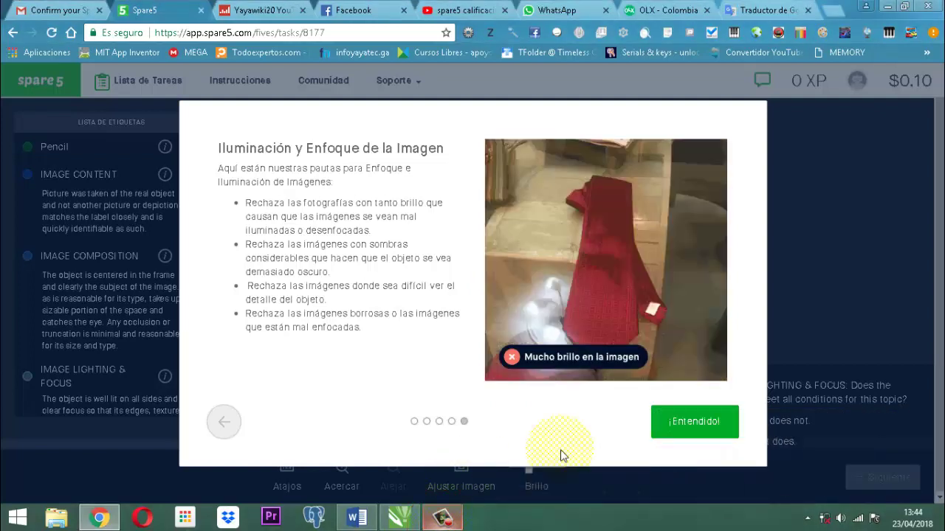
left_click(702, 430)
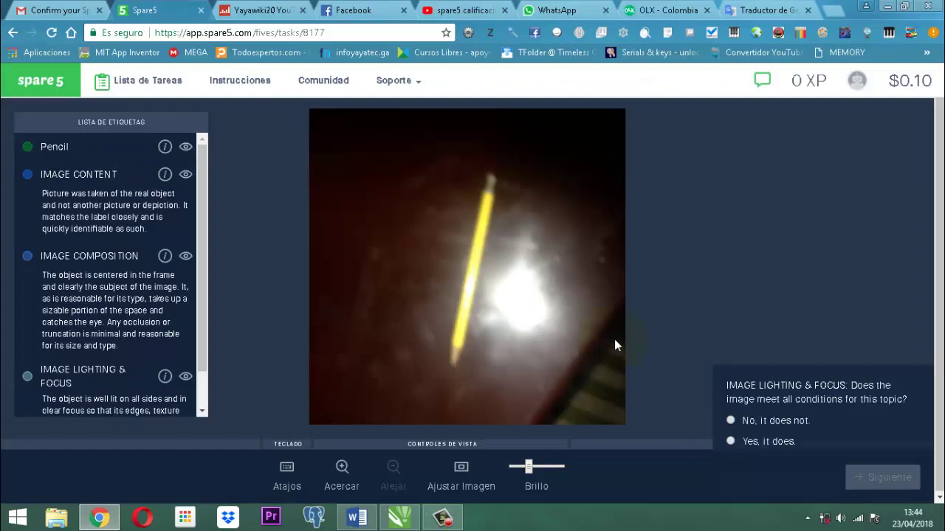
Check the Pencil reference example, answer "No, it does not." to the lighting and focus question, and continue to the next photo
left_click(167, 147)
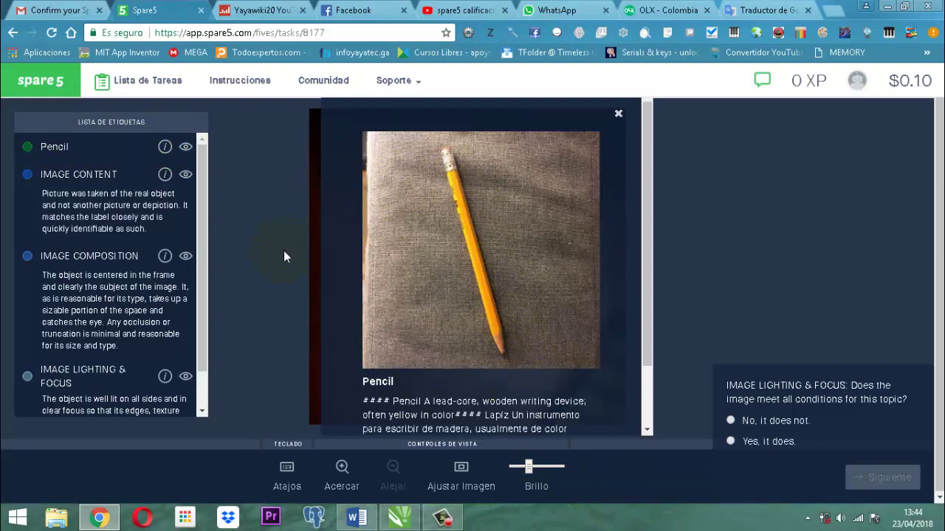
left_click(618, 115)
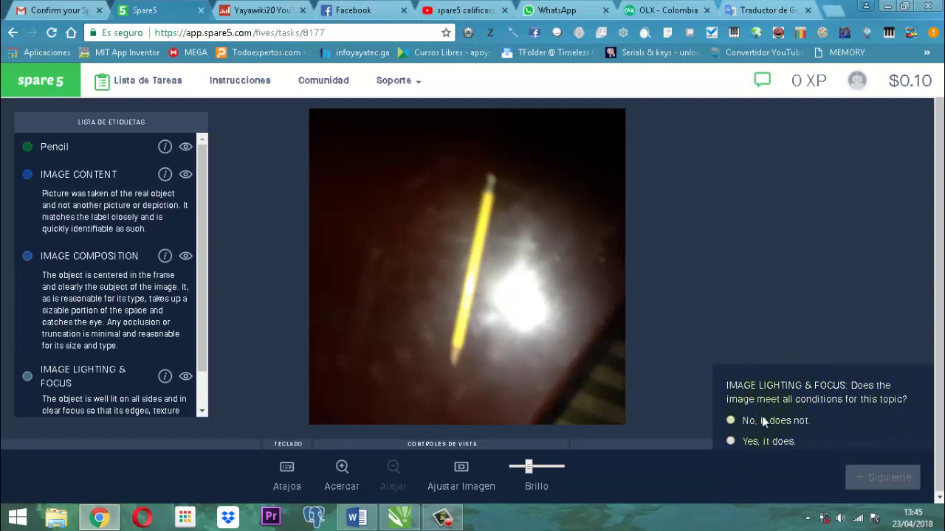
left_click(732, 422)
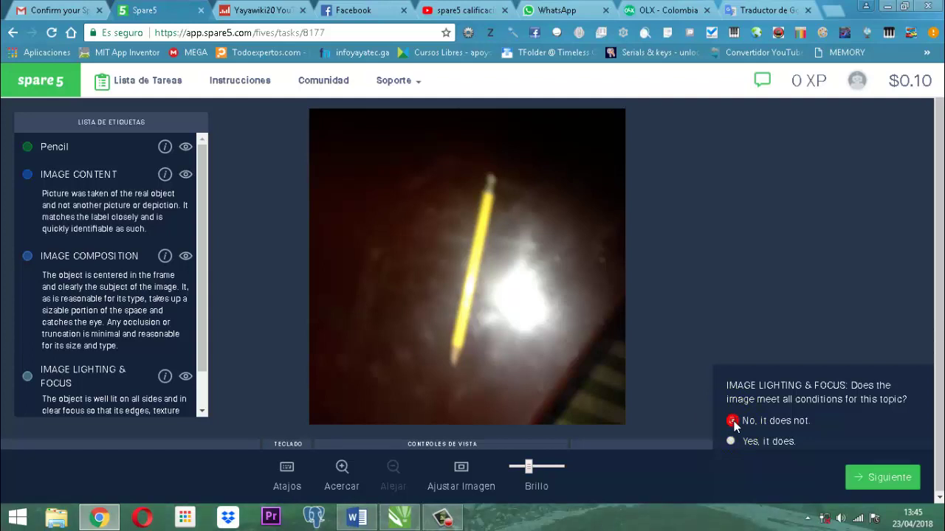
left_click(893, 481)
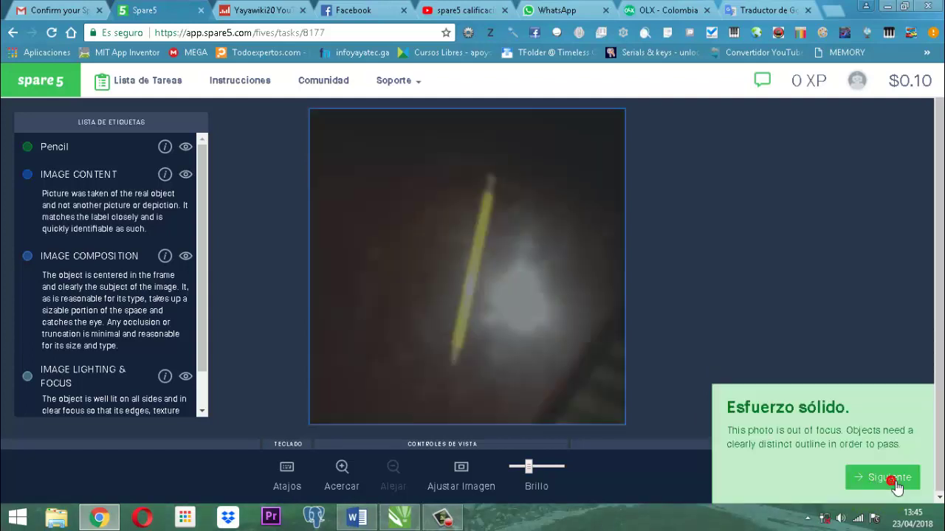
left_click(891, 478)
left_click(876, 476)
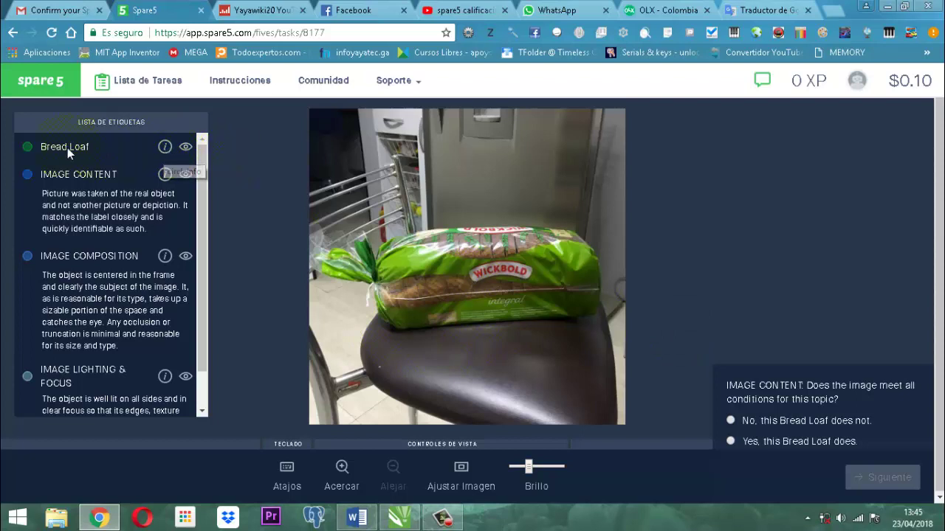
View the Bread Loaf reference example, and copy the image content question with both answers into Google Translate
left_click(165, 146)
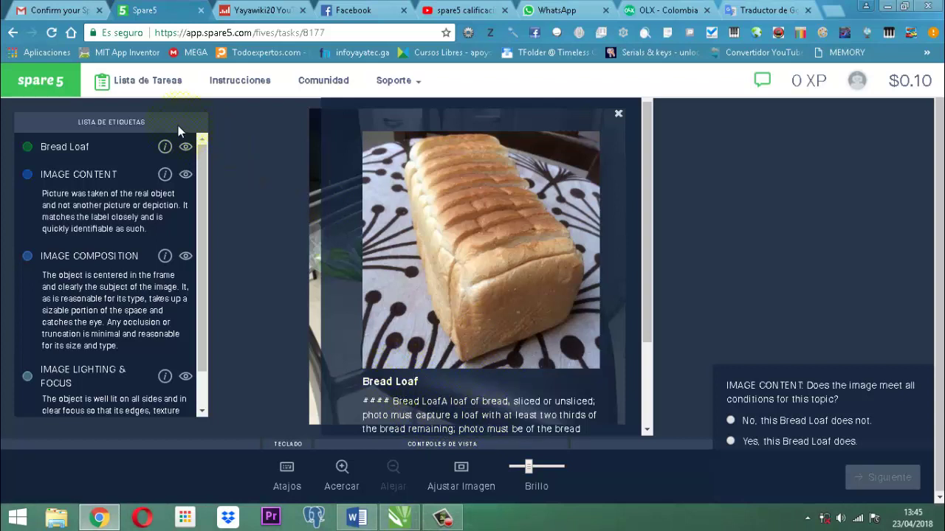
left_click(618, 114)
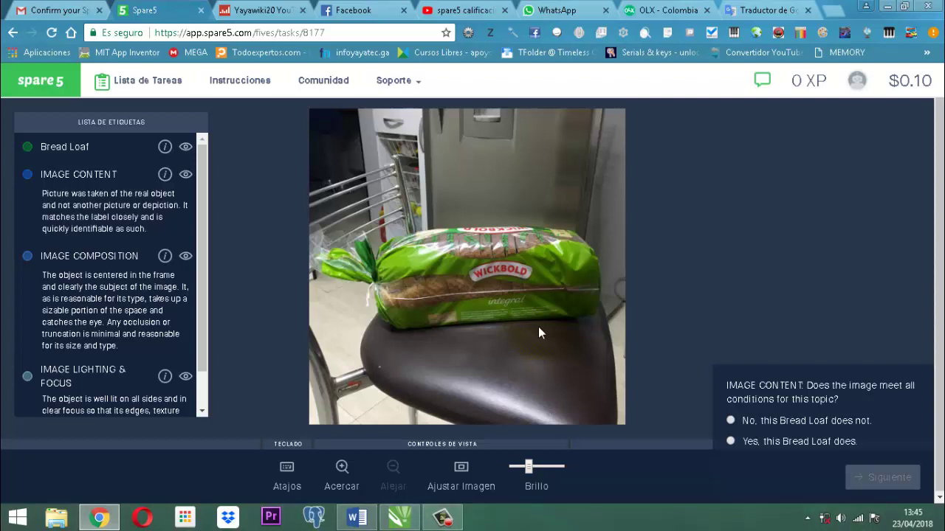
left_click_drag(727, 386, 861, 441)
left_click(726, 391)
left_click(728, 386)
left_click_drag(731, 385, 861, 438)
key("ctrl+c")
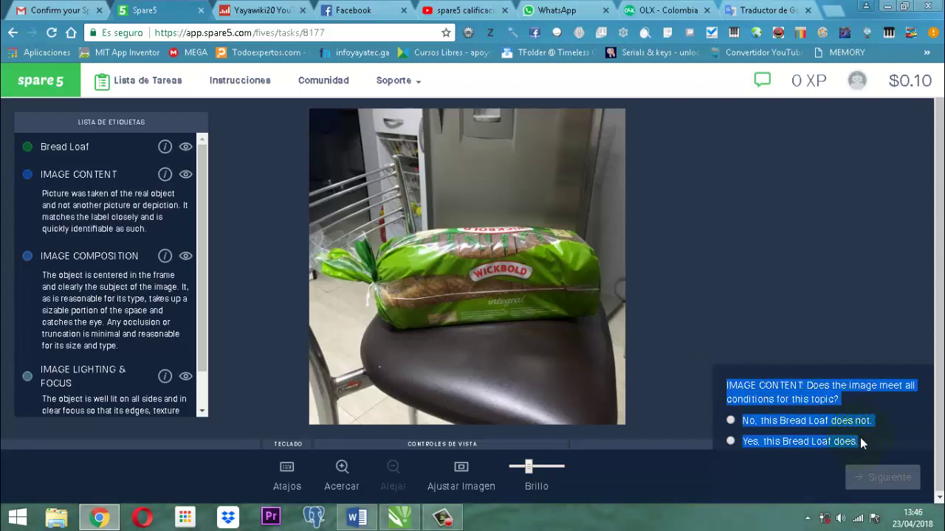
left_click(768, 10)
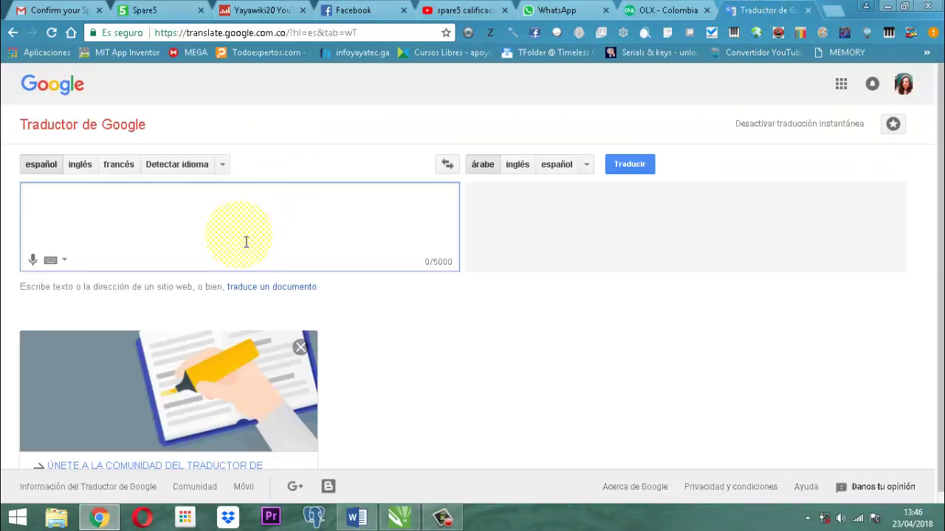
key("ctrl+v")
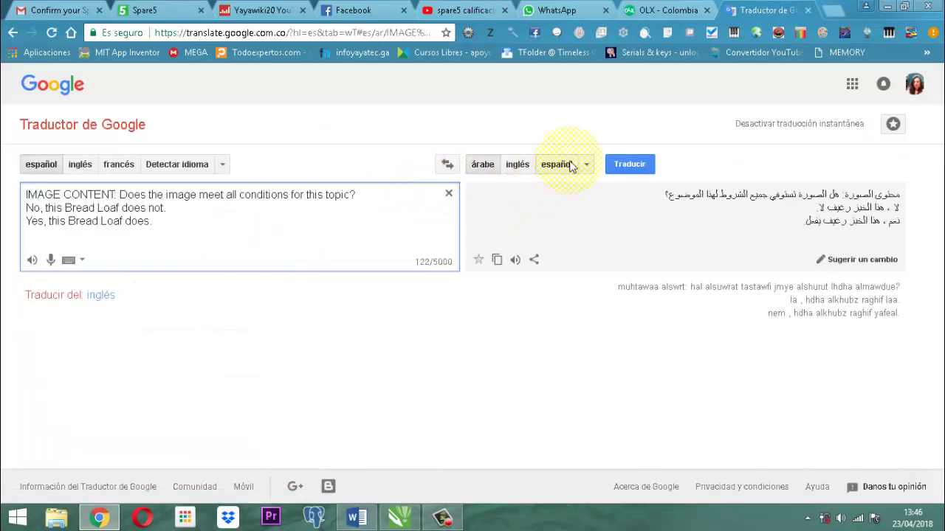
Translate the pasted Bread Loaf question and answers from English into Spanish, and return to the Spare5 task
left_click(565, 165)
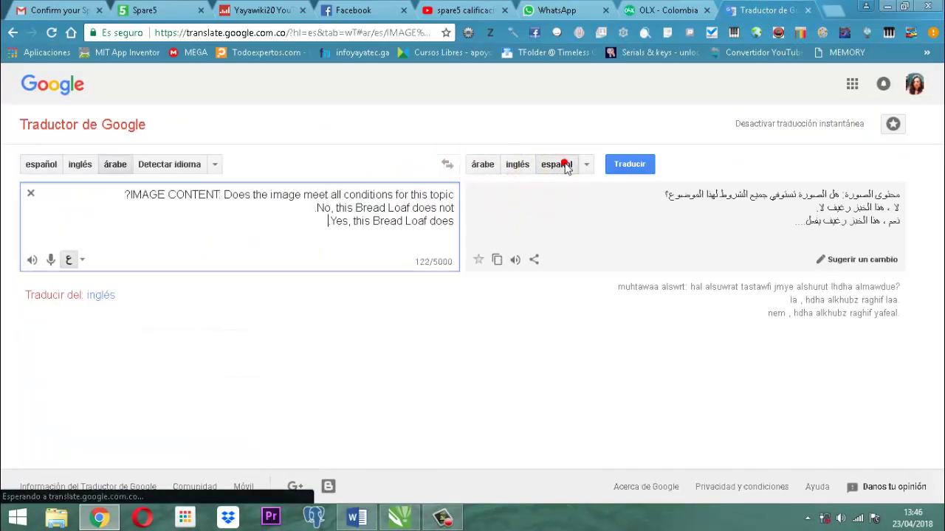
left_click(75, 165)
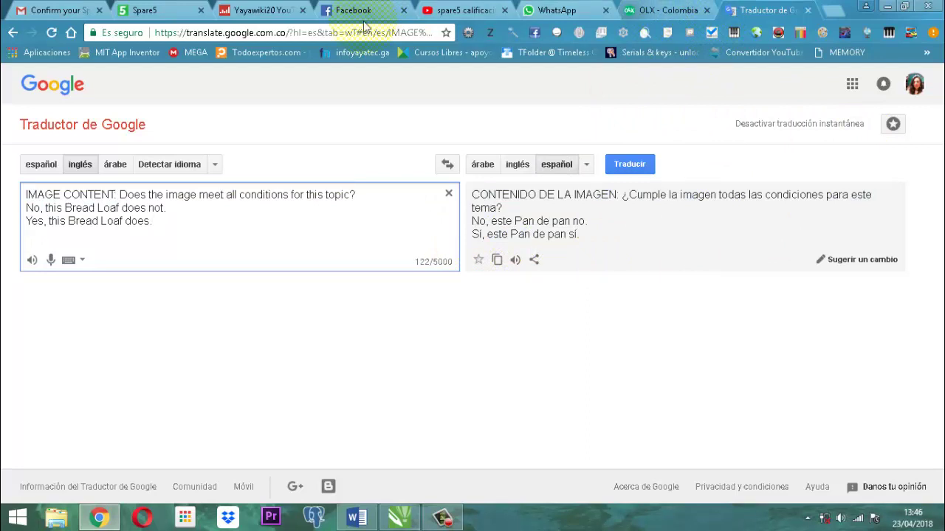
left_click(181, 7)
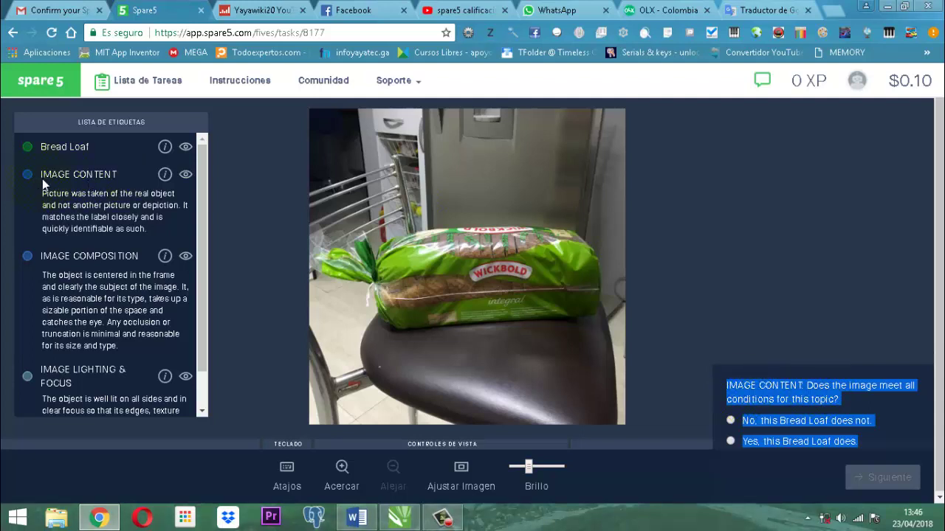
Copy the IMAGE CONTENT description from the Bread Loaf task and translate it in Google Translate, replacing the previous text
left_click_drag(39, 171, 147, 235)
key("ctrl+c")
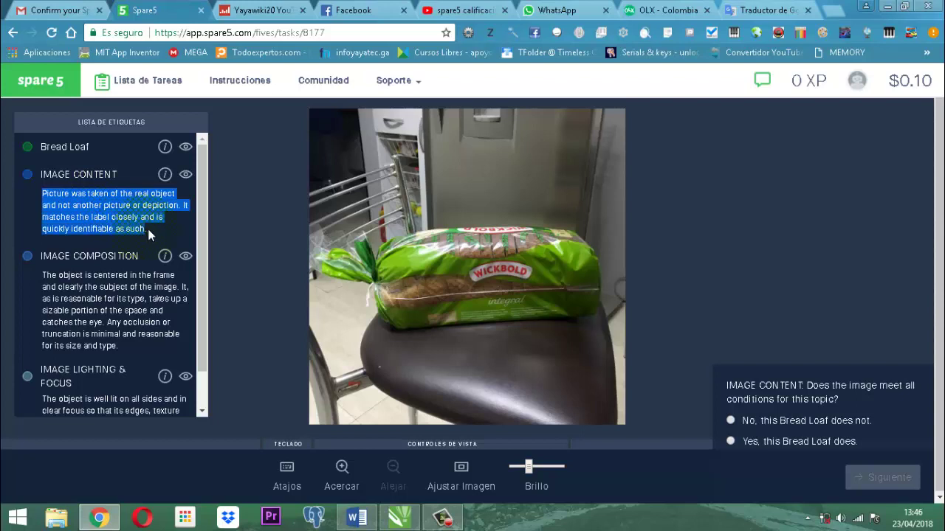
left_click(754, 11)
left_click_drag(177, 232, 3, 203)
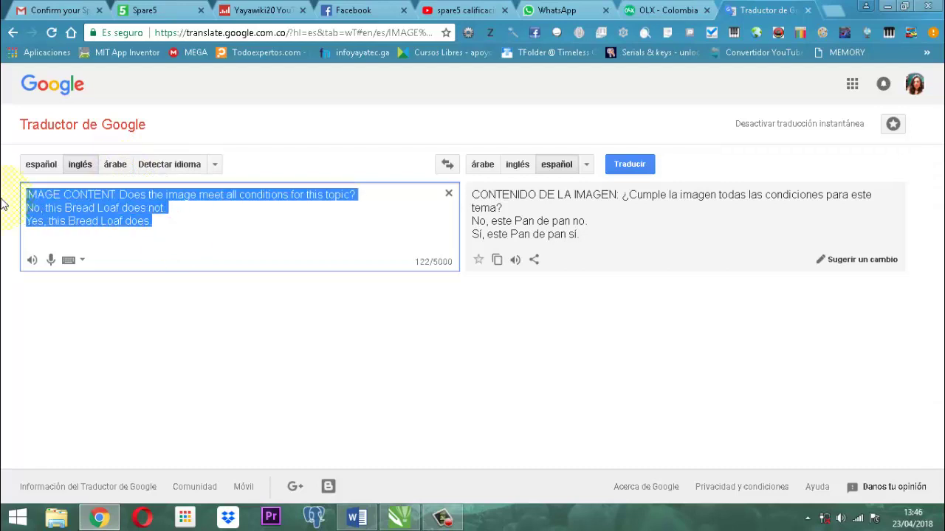
key("BackSpace")
key("ctrl+v")
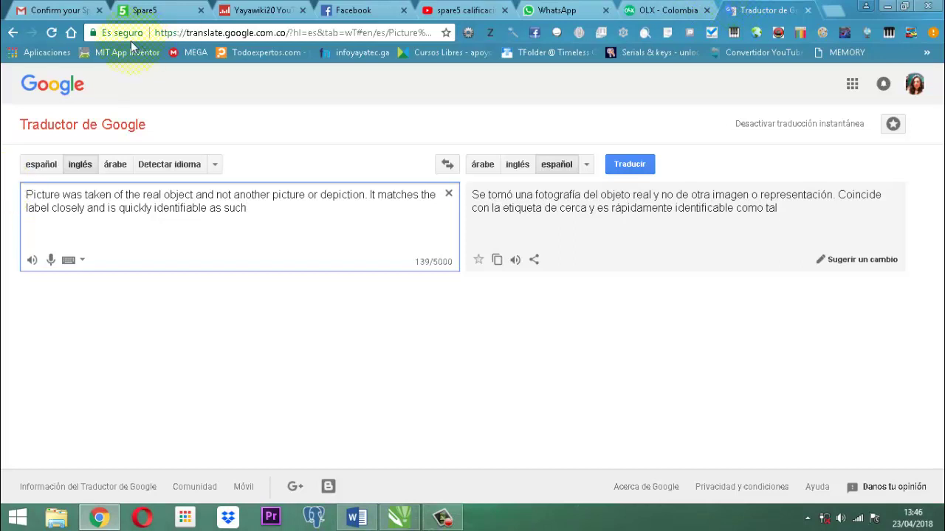
Return to Spare5, answer "Yes, this Bread Loaf does." to the image content question, and continue to the next photo
left_click(137, 10)
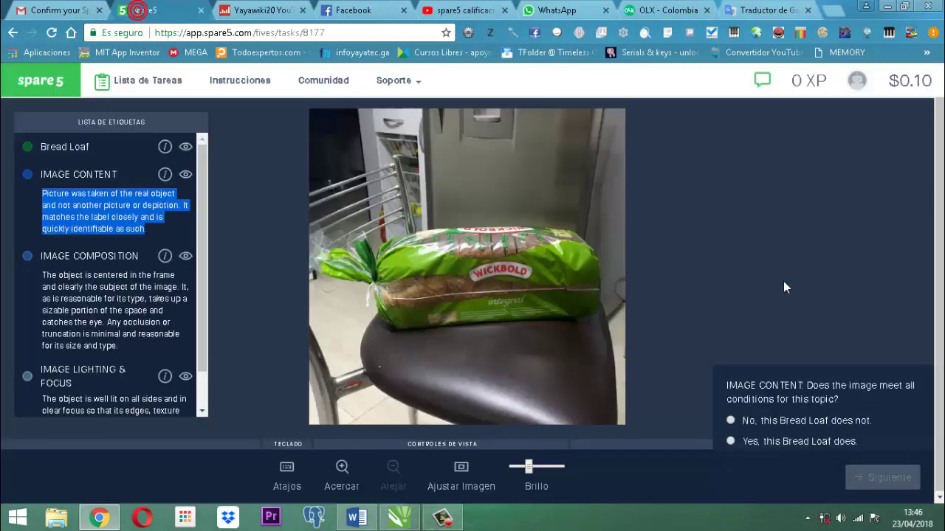
left_click(739, 441)
left_click(730, 441)
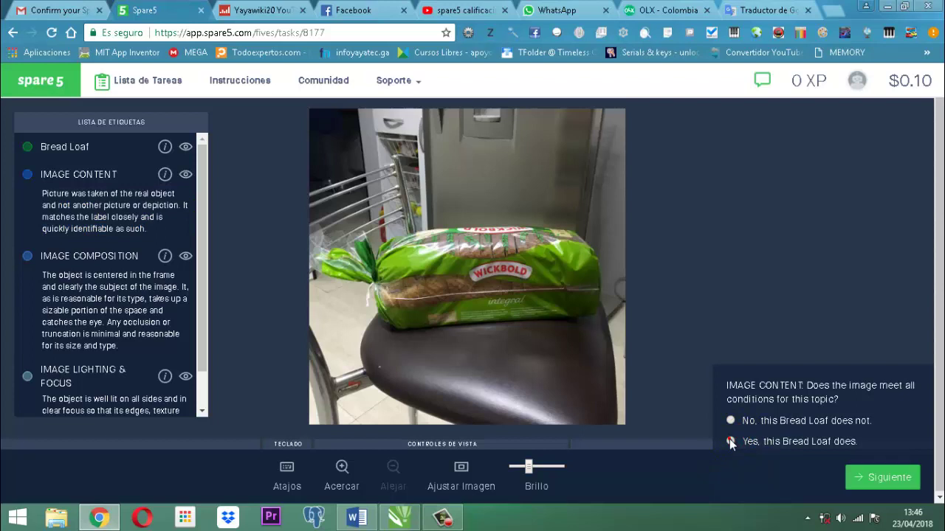
left_click(892, 481)
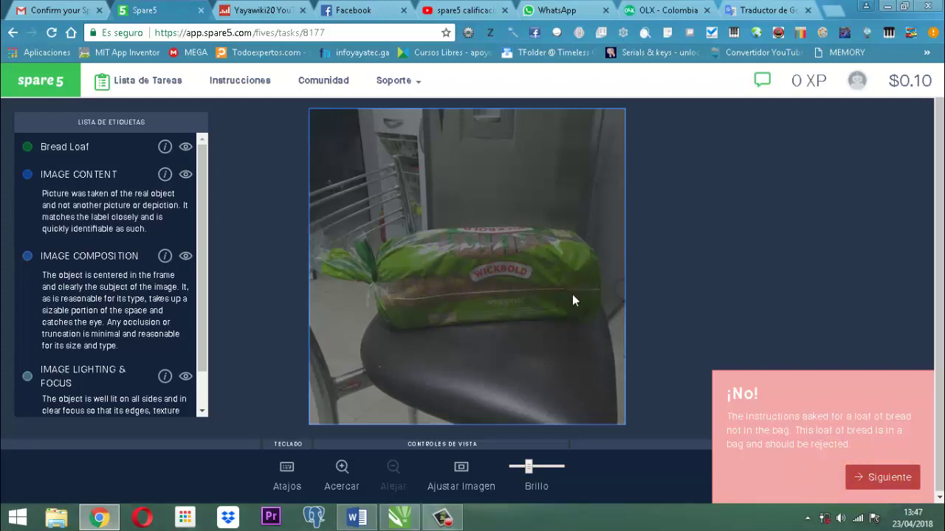
left_click(893, 478)
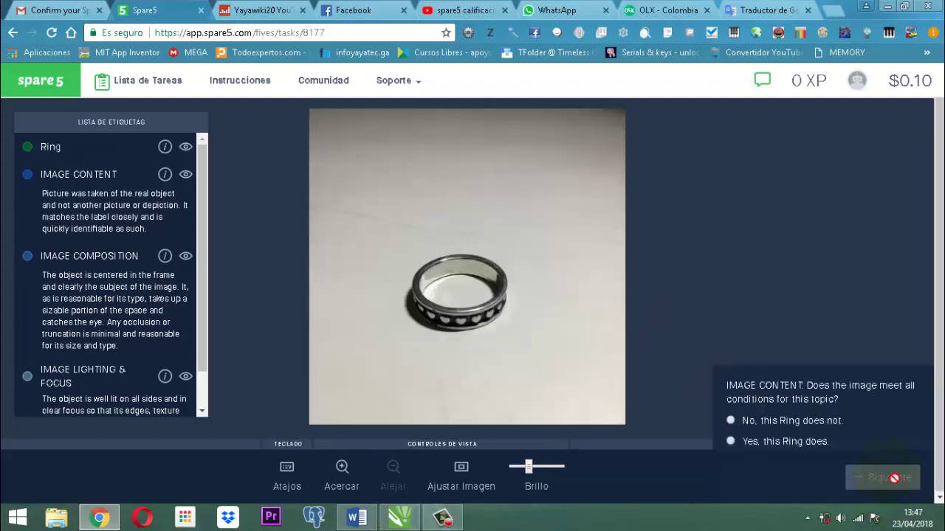
View the Ring reference example, and add the IMAGE CONTENT description again after the existing text in Google Translate
left_click(165, 147)
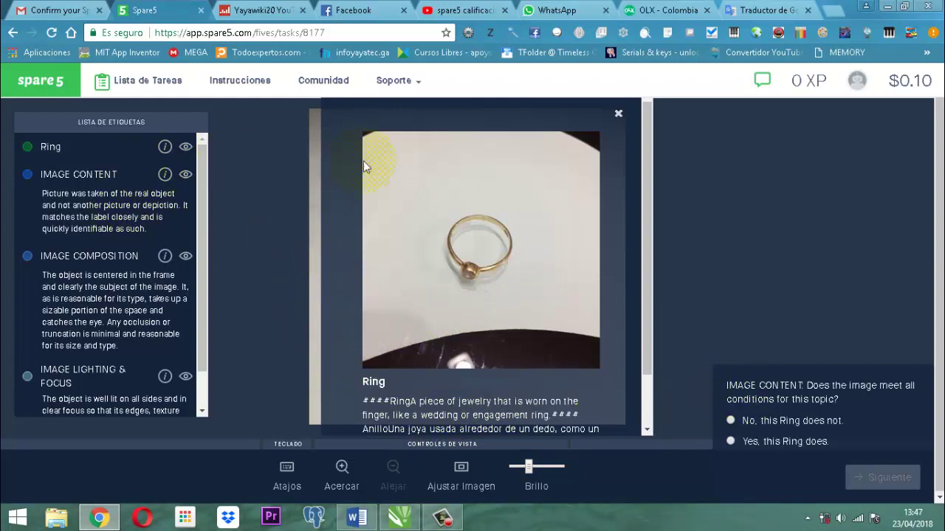
left_click(622, 114)
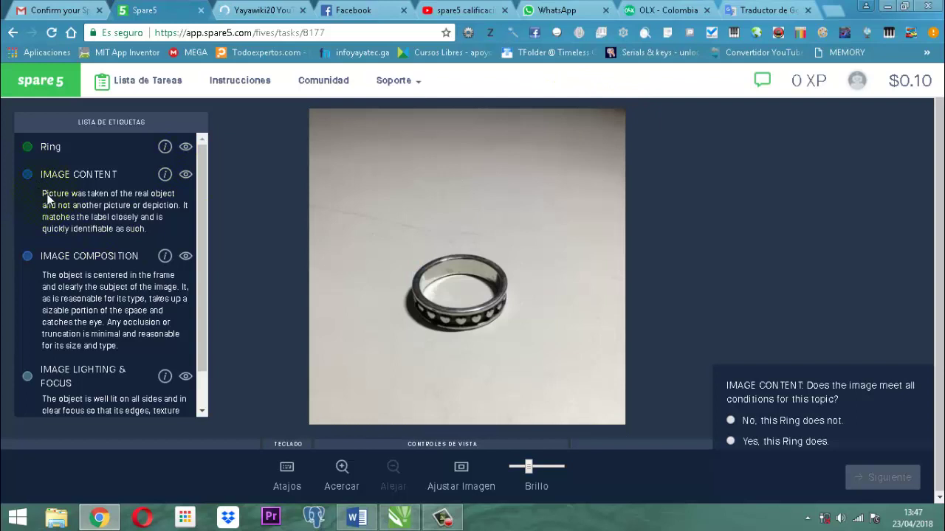
left_click_drag(43, 195, 144, 235)
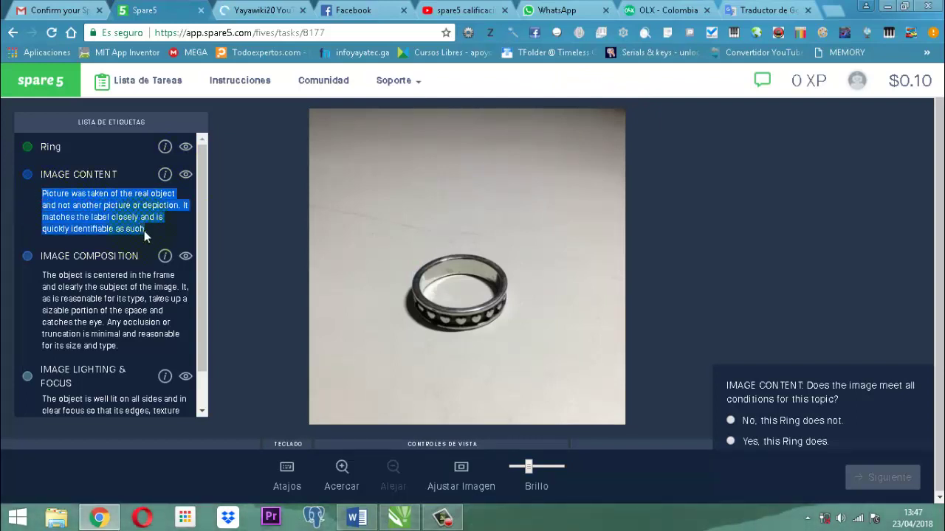
left_click(767, 11)
left_click_drag(253, 210, 29, 190)
key("ctrl+c")
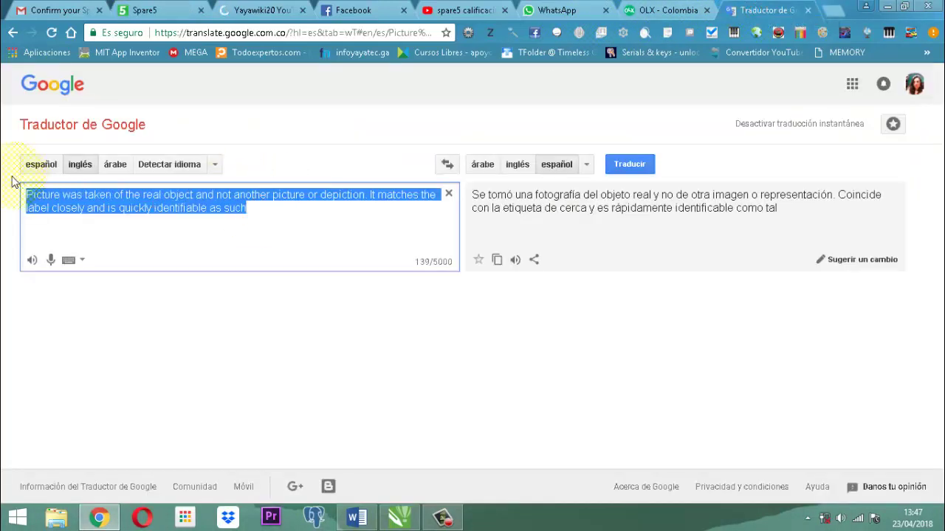
key("Right")
key("ctrl+v")
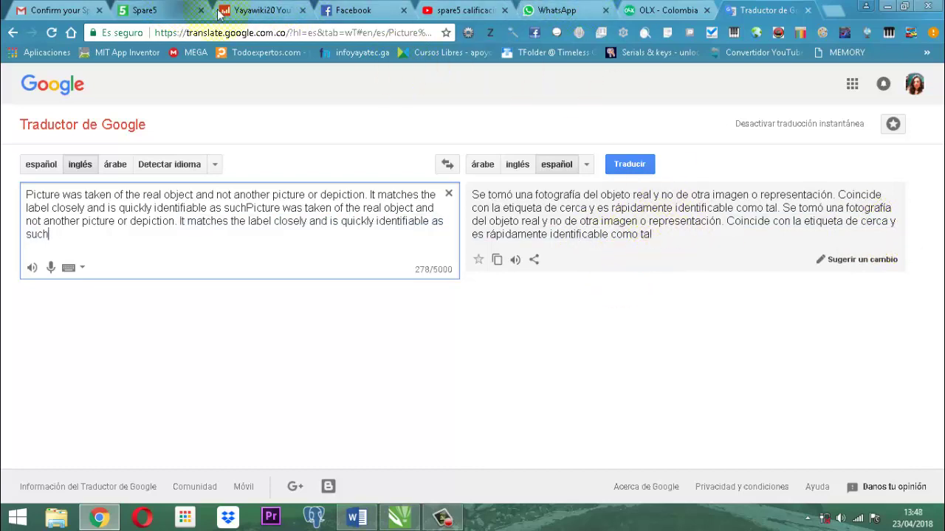
Recheck the Ring reference example in Spare5, answer "No, this Ring does not." to the image content question, and continue to the next photo
left_click(156, 12)
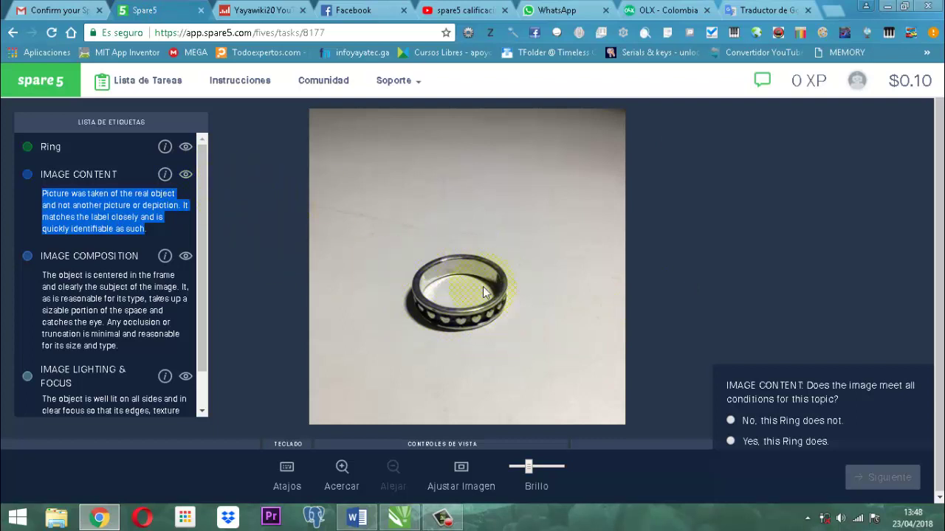
left_click(164, 147)
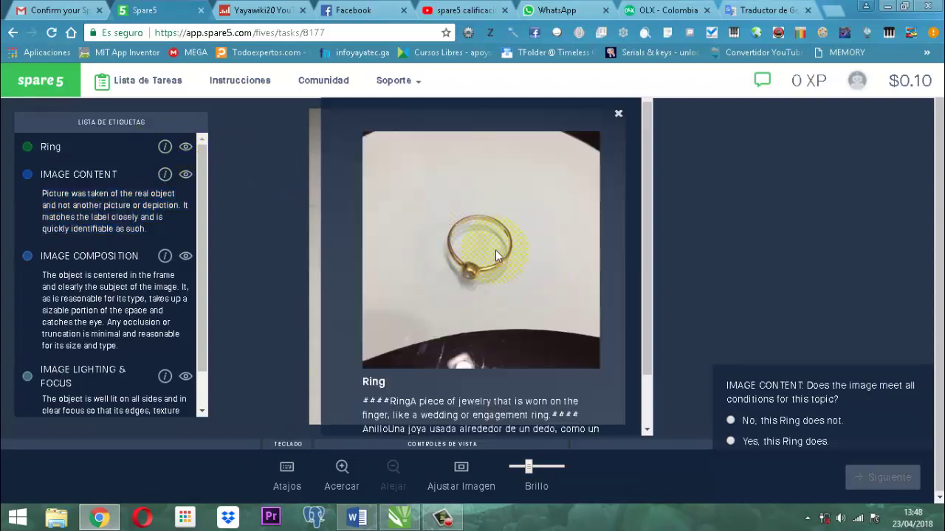
left_click(619, 115)
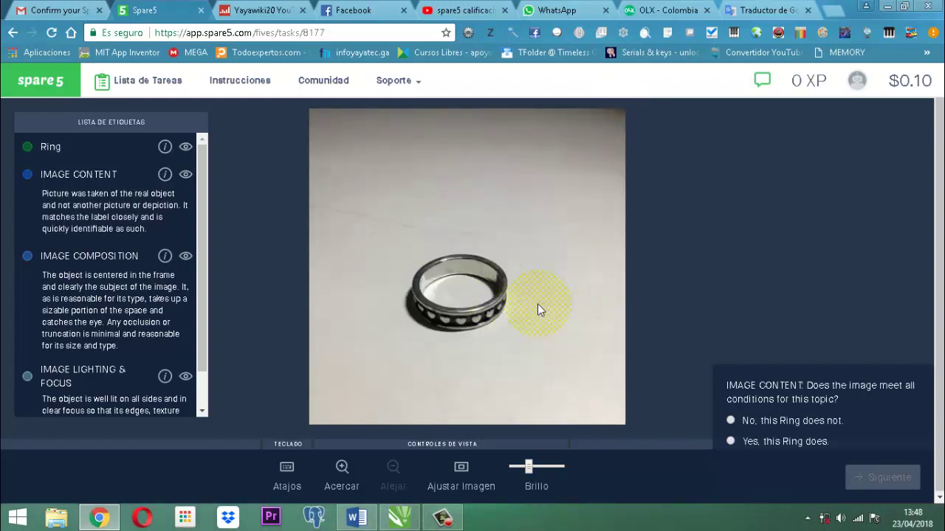
left_click(730, 420)
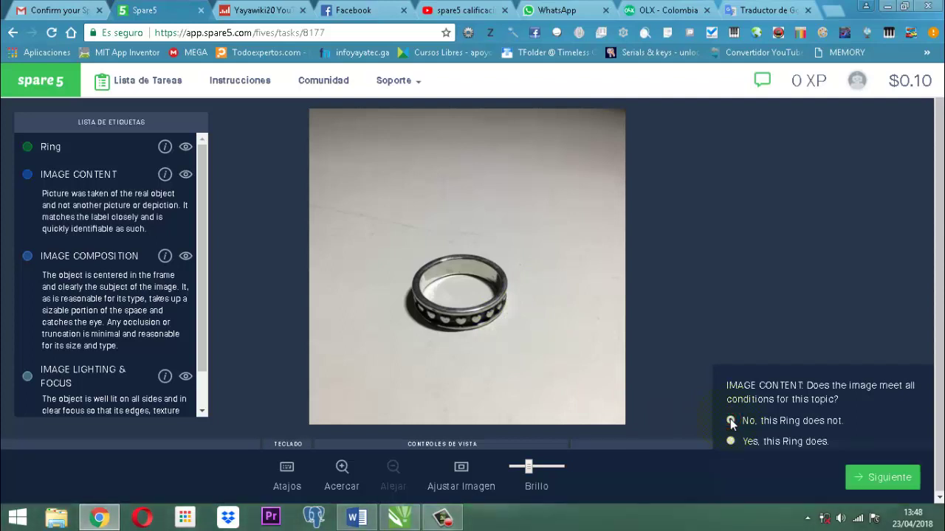
left_click(884, 478)
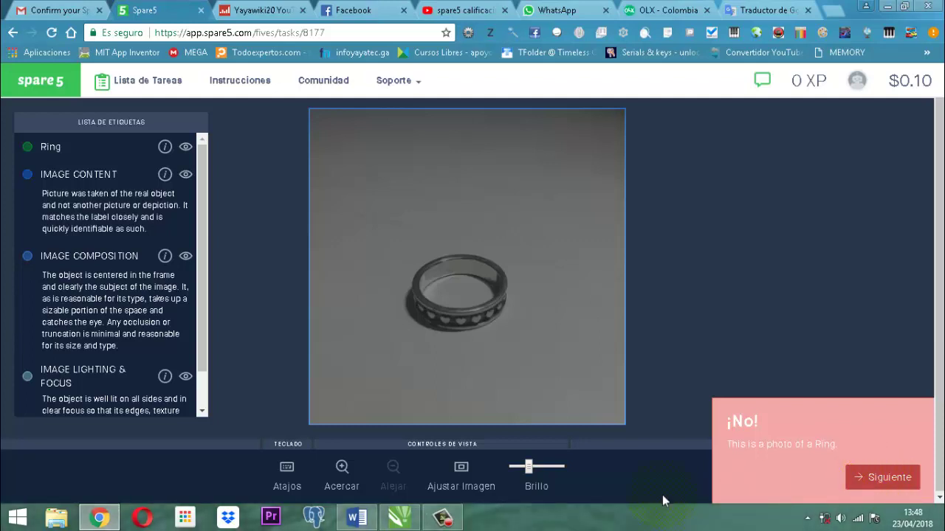
left_click(866, 486)
left_click(896, 480)
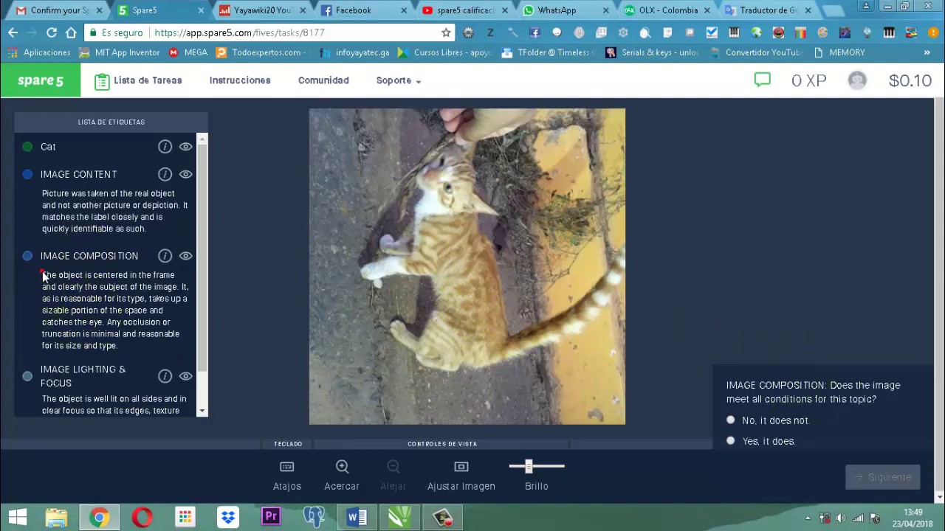
Copy the IMAGE COMPOSITION description from the Cat task and translate it in Google Translate, replacing the previous text
left_click_drag(43, 276, 123, 348)
key("ctrl+c")
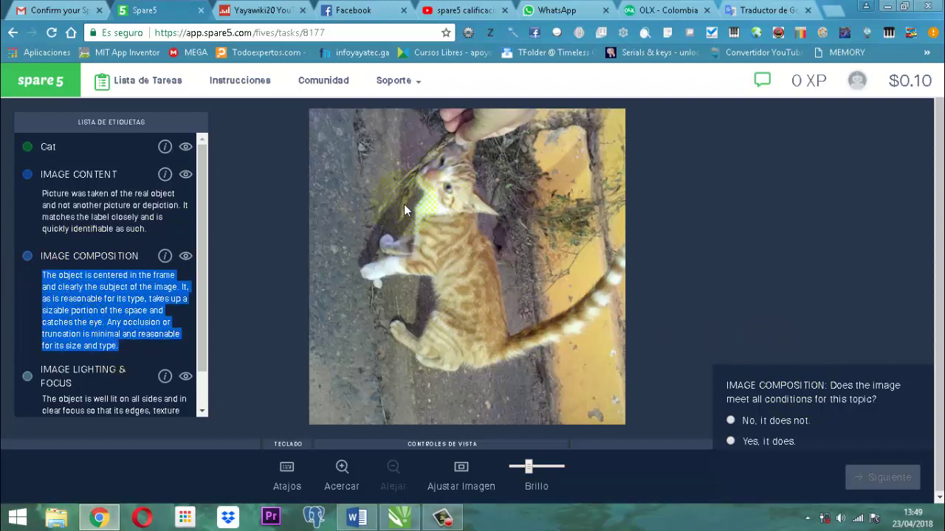
left_click(779, 10)
left_click_drag(116, 238, 12, 201)
key("BackSpace")
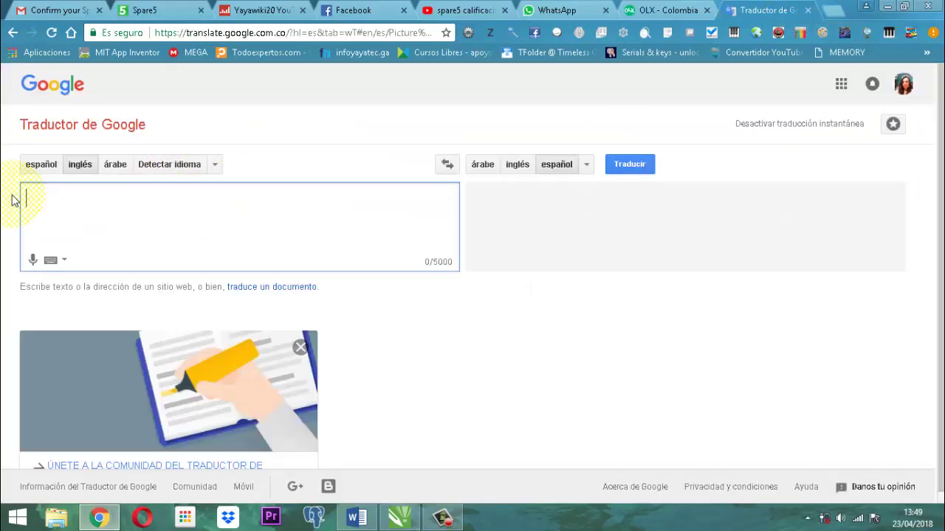
key("ctrl+v")
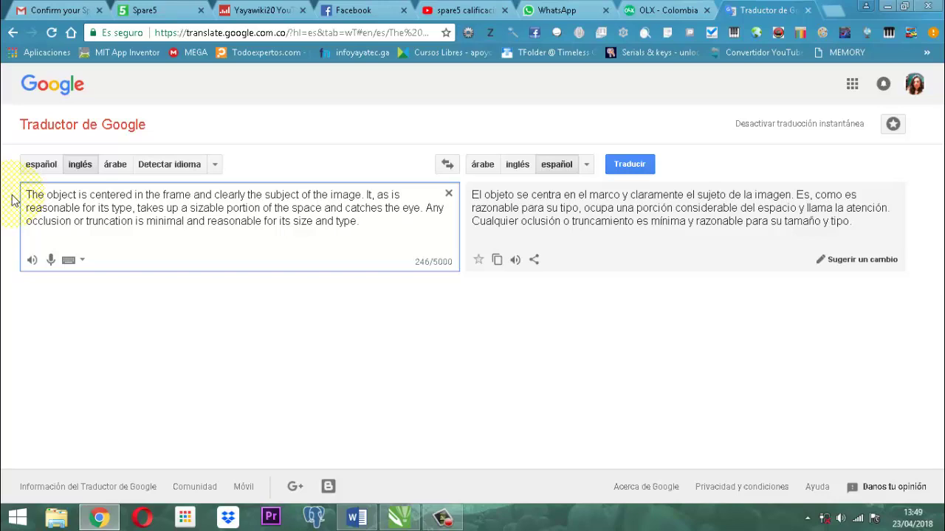
Return to Spare5, answer "No, it does not." to the Cat photo's image composition question, and continue to the next photo
left_click(140, 11)
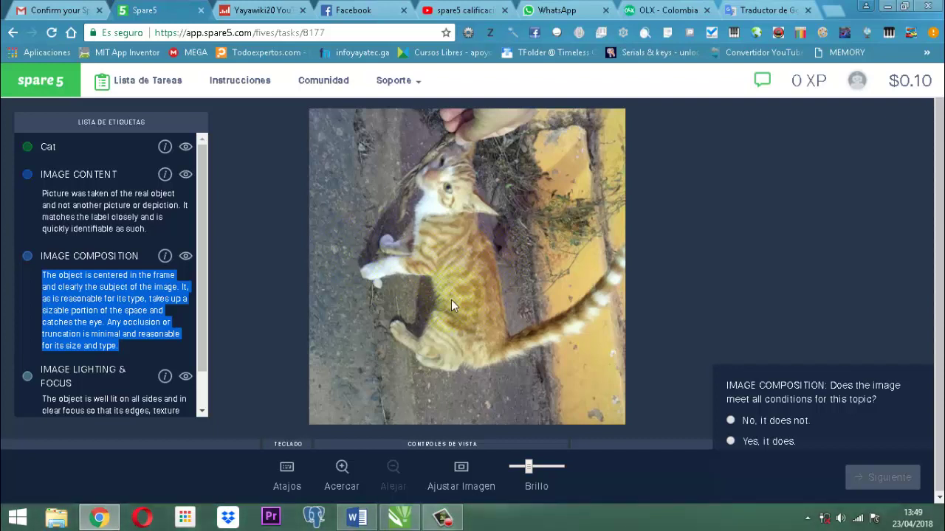
left_click(733, 424)
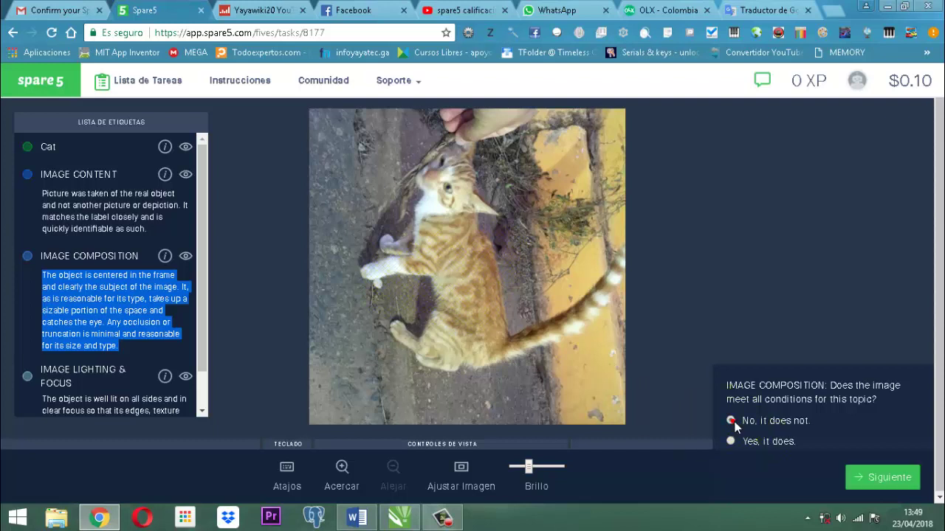
left_click(902, 480)
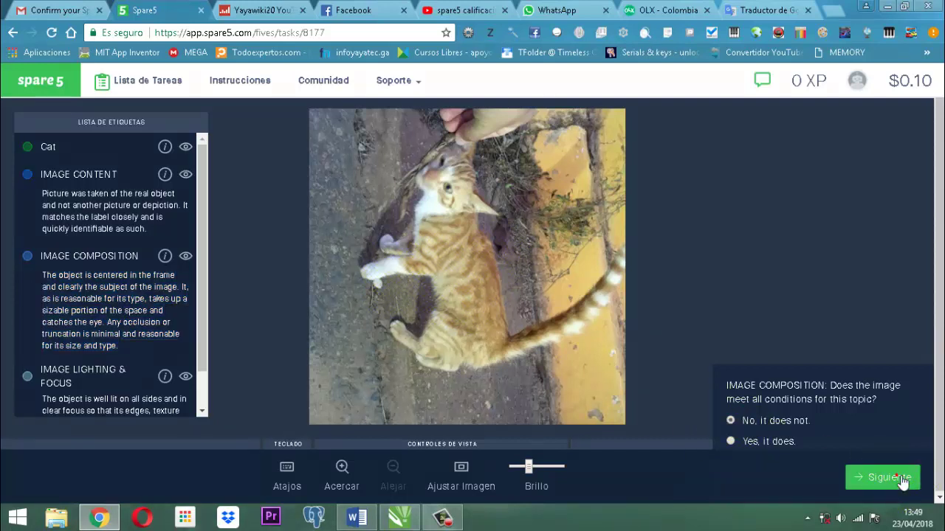
left_click(902, 480)
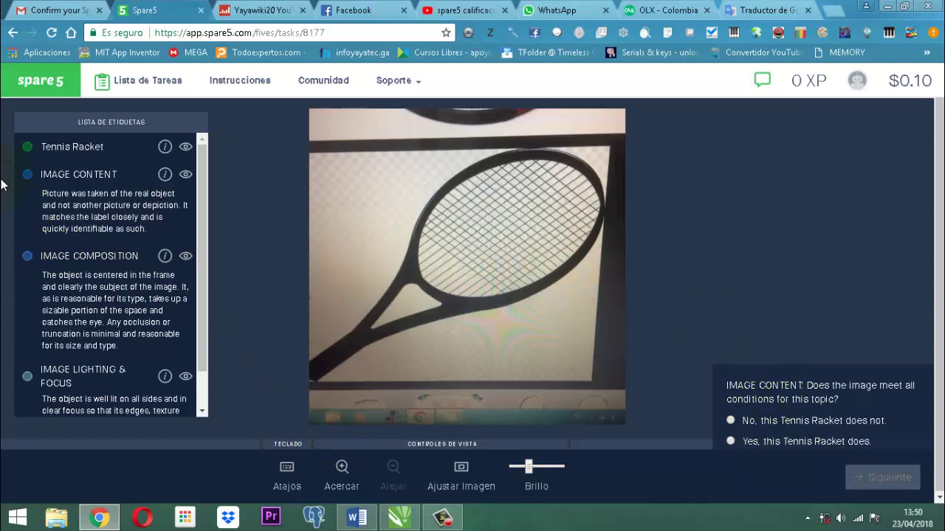
Compare the photo with the Tennis Racket reference example, answer "No, this Tennis Racket does not." and continue to the next photo
left_click(167, 149)
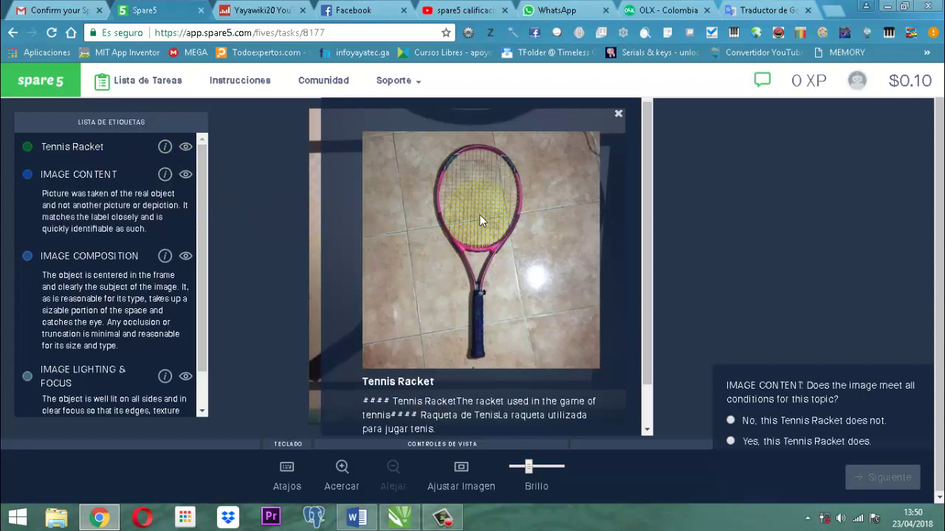
left_click(166, 148)
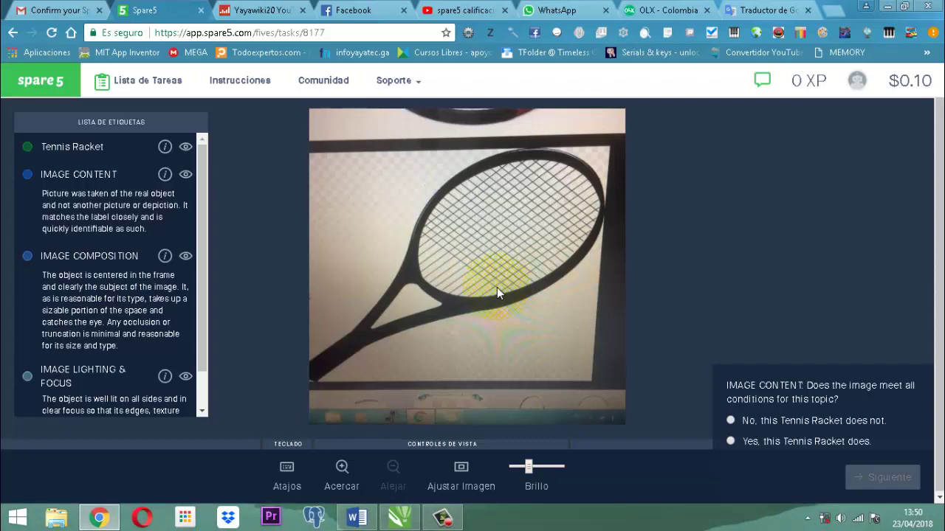
left_click(168, 147)
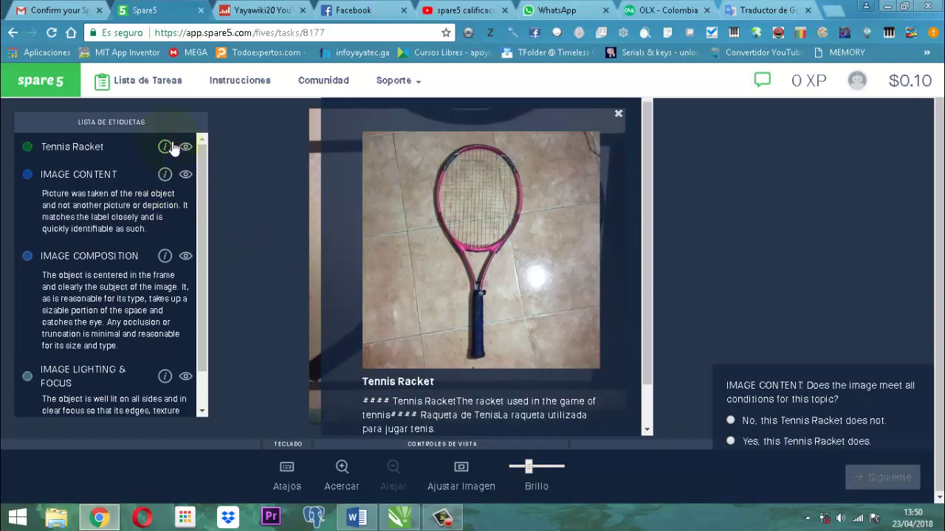
left_click(619, 111)
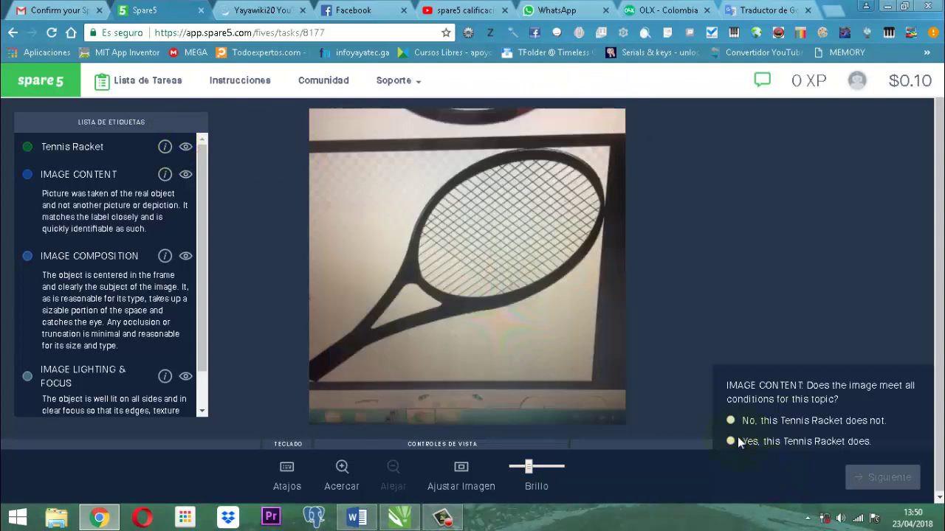
left_click(735, 419)
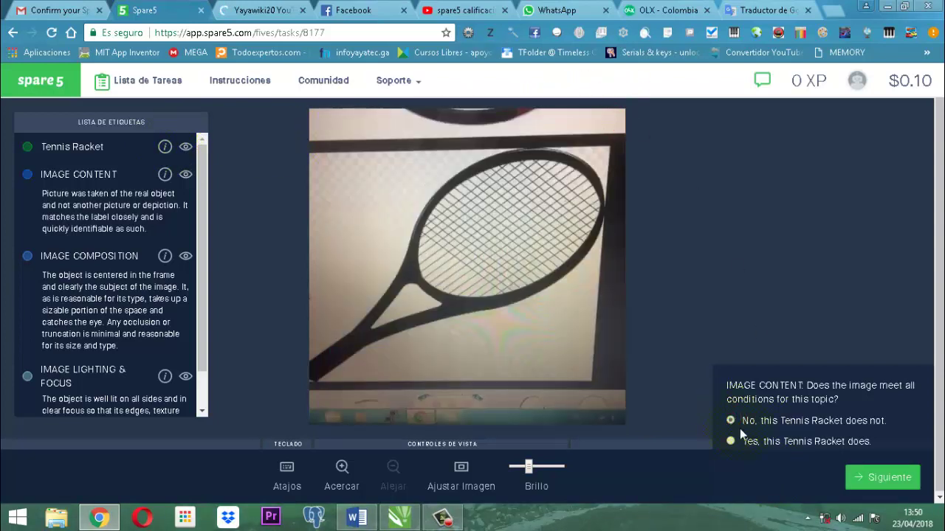
left_click(888, 479)
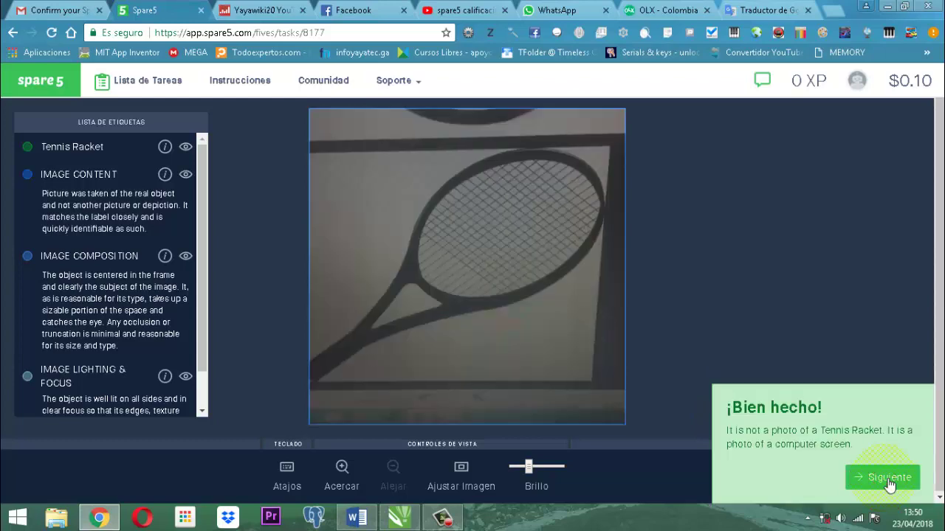
left_click(886, 482)
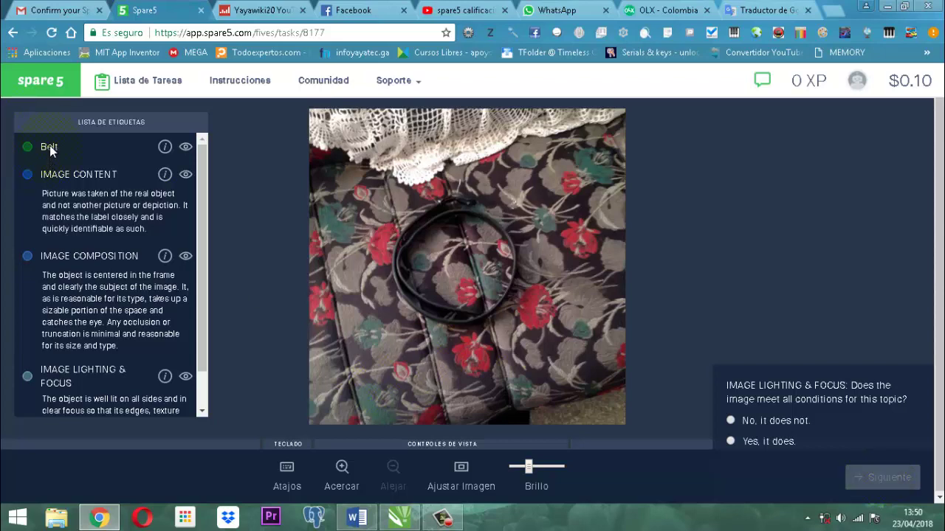
Compare the photo with the Belt reference example, answer "No, it does not." for image lighting and focus, and continue to the next photo
left_click(165, 147)
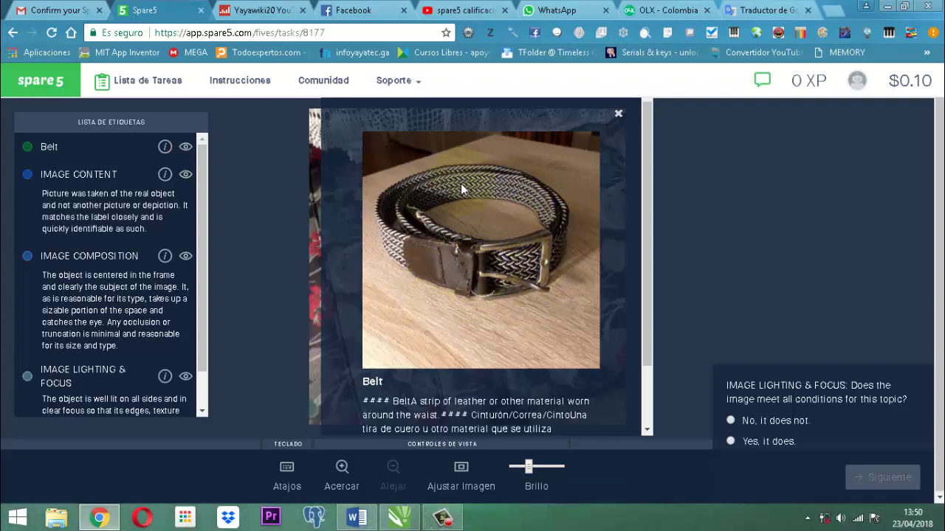
left_click(618, 113)
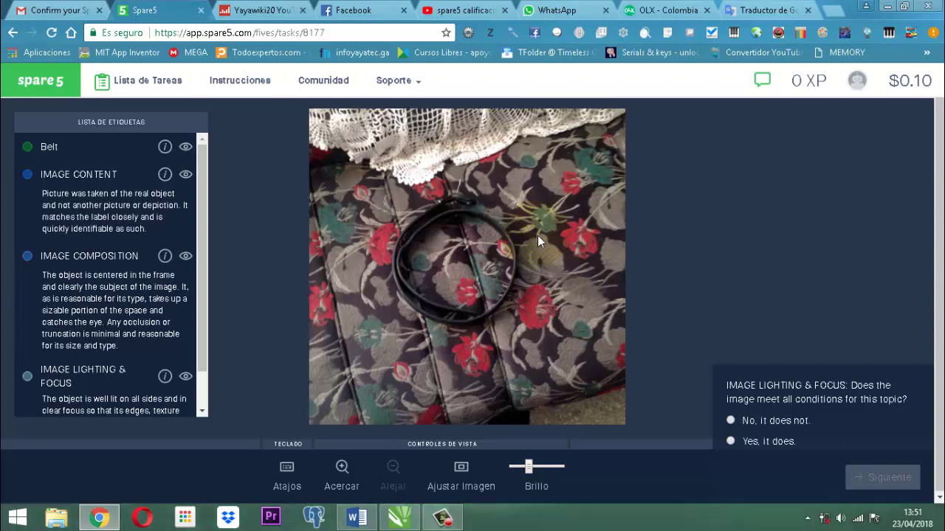
left_click(731, 420)
left_click(882, 477)
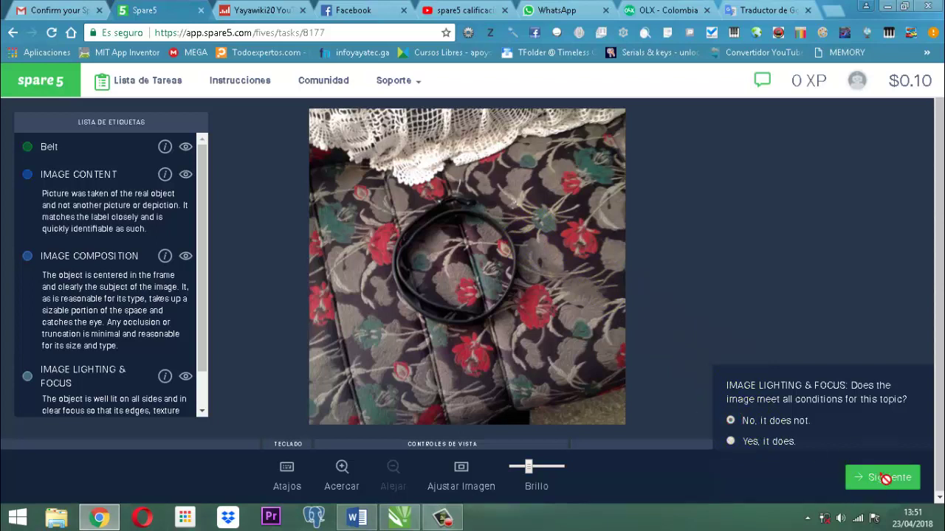
left_click(884, 478)
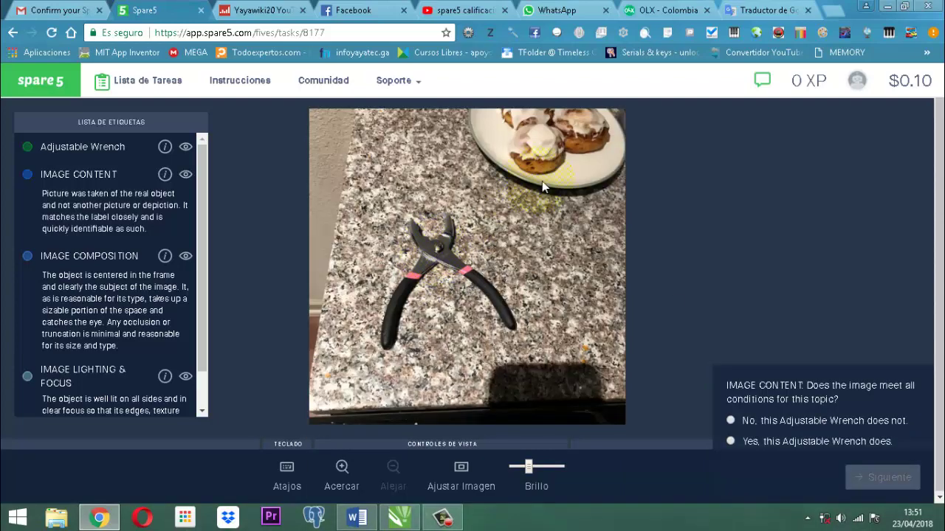
Check the Adjustable Wrench reference example, answer "No, this Adjustable Wrench does not." to the image content question, and continue to the next photo
left_click(165, 147)
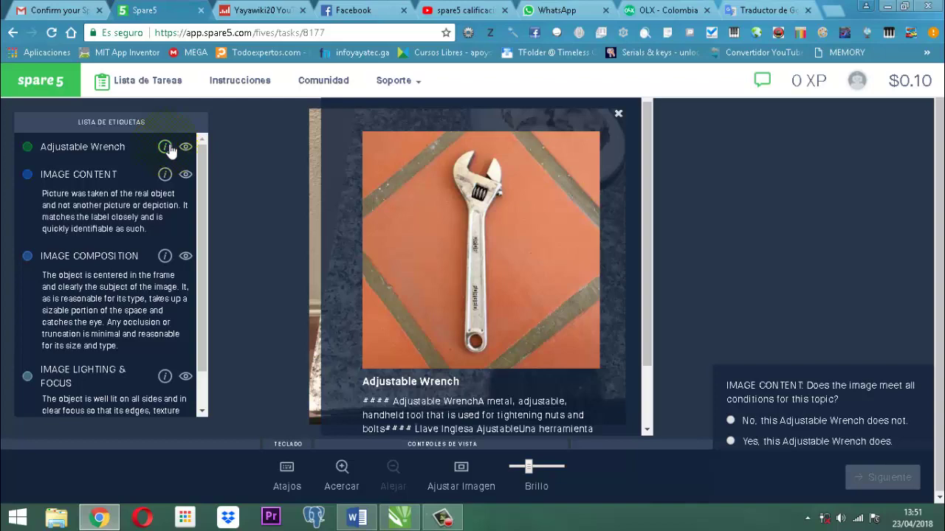
left_click(619, 115)
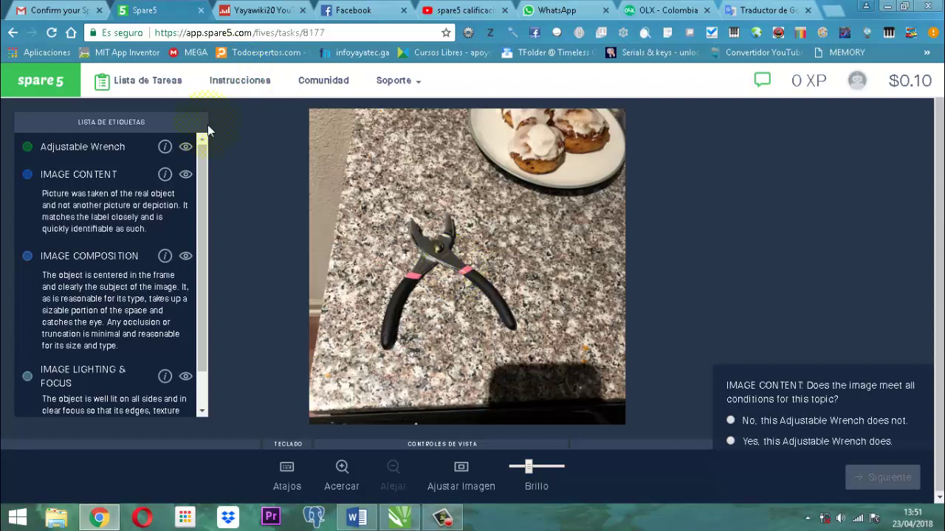
left_click(732, 421)
left_click(895, 476)
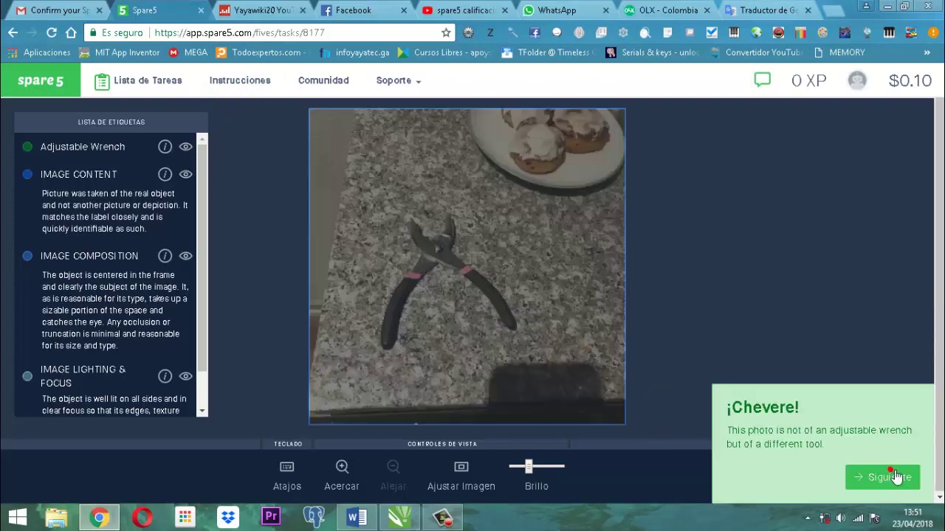
left_click(890, 478)
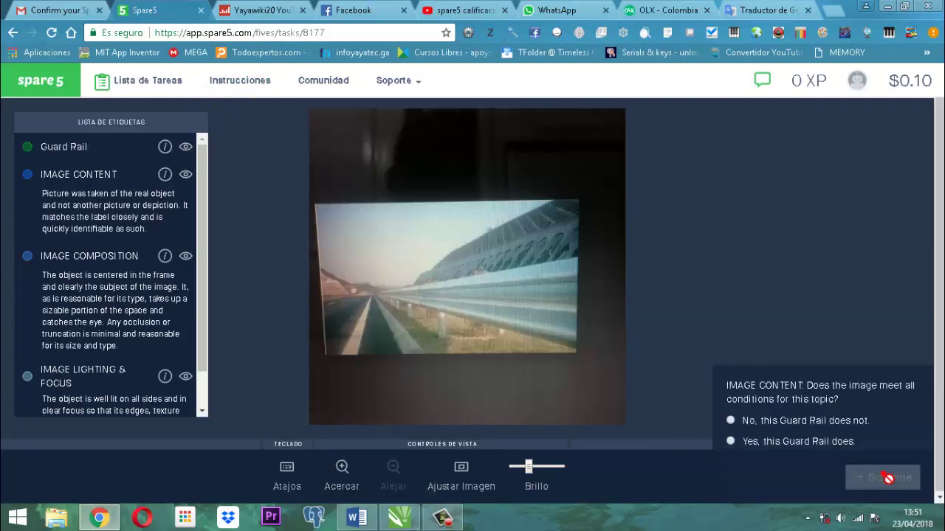
Check the Guard Rail reference example, answer "No, this Guard Rail does not." to the image content question, and continue to the next photo
left_click(165, 148)
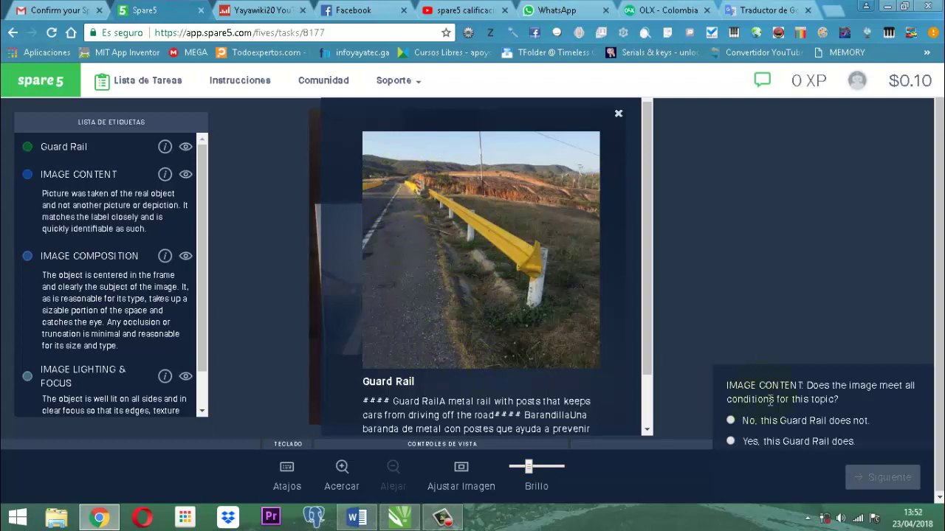
left_click(620, 115)
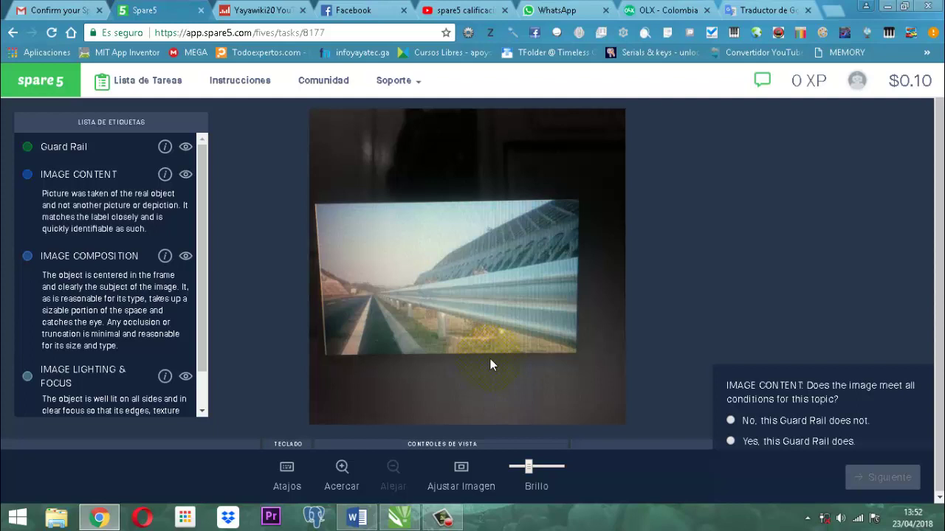
left_click(731, 420)
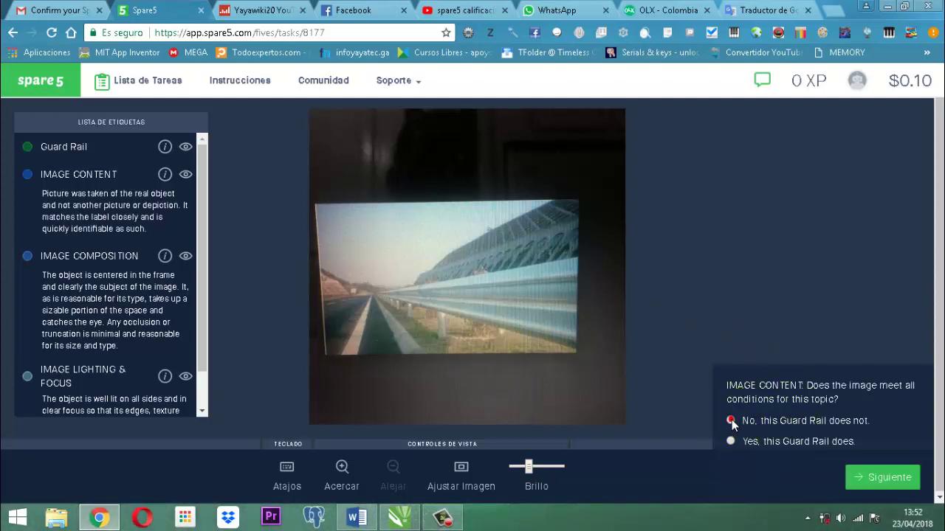
left_click(886, 477)
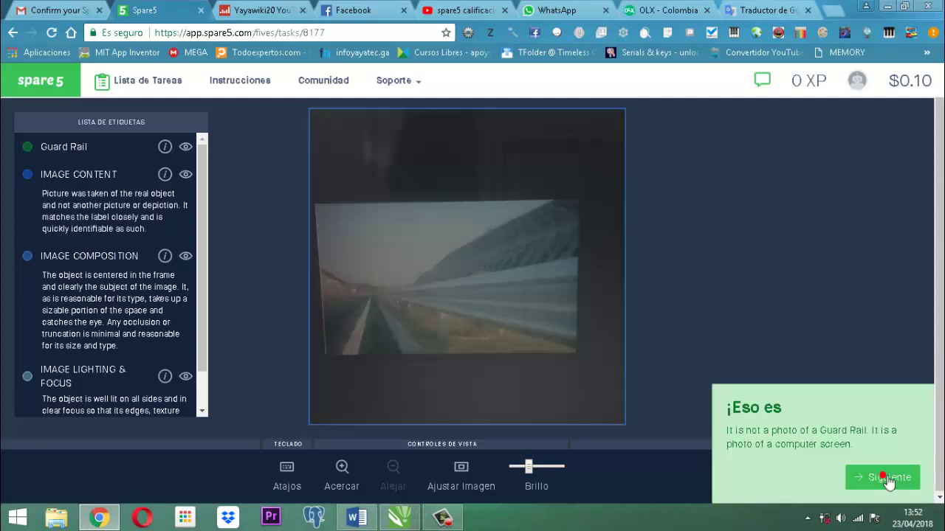
left_click(886, 478)
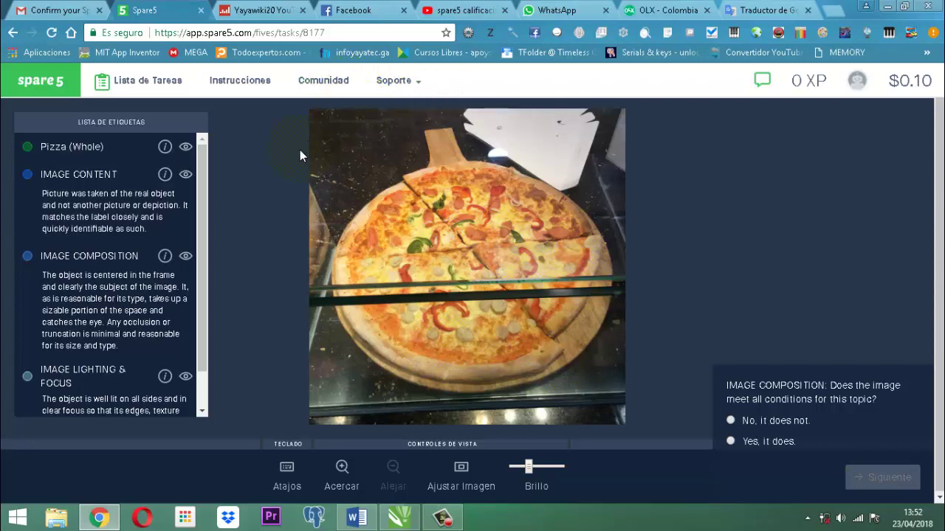
Check the Pizza (Whole) reference example, answer "No, it does not." to the image composition question, and continue to the next photo
left_click(166, 147)
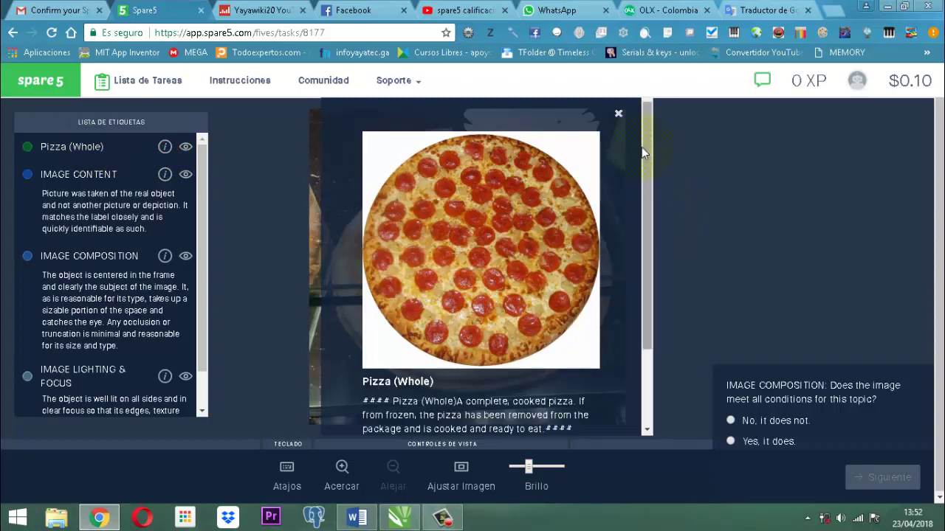
left_click(619, 113)
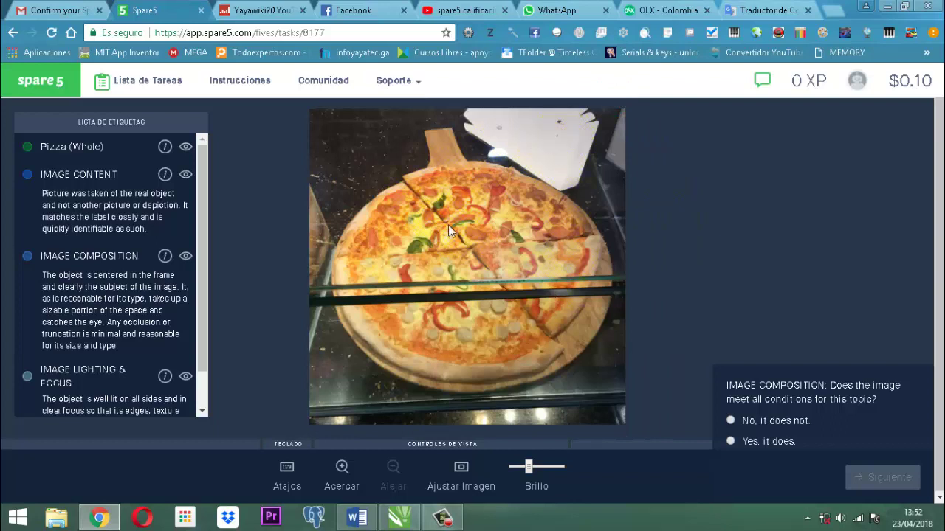
left_click(737, 420)
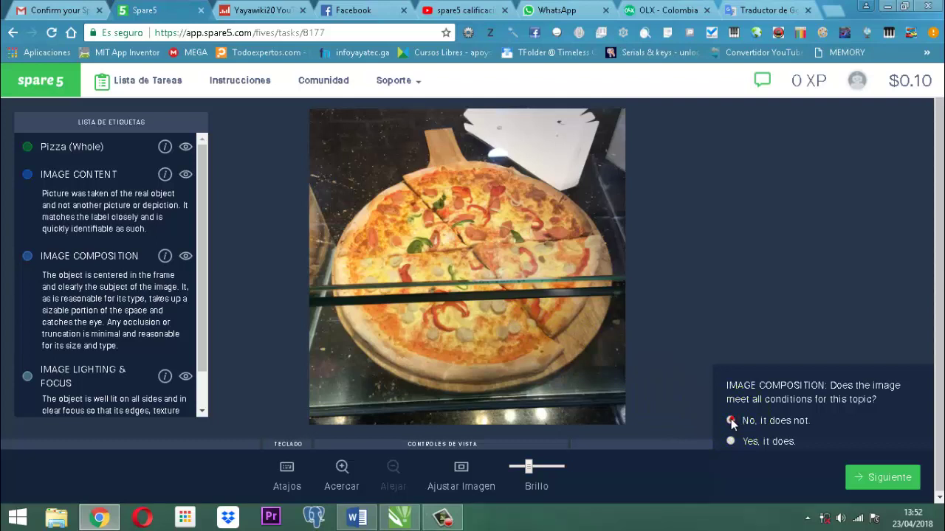
left_click(882, 480)
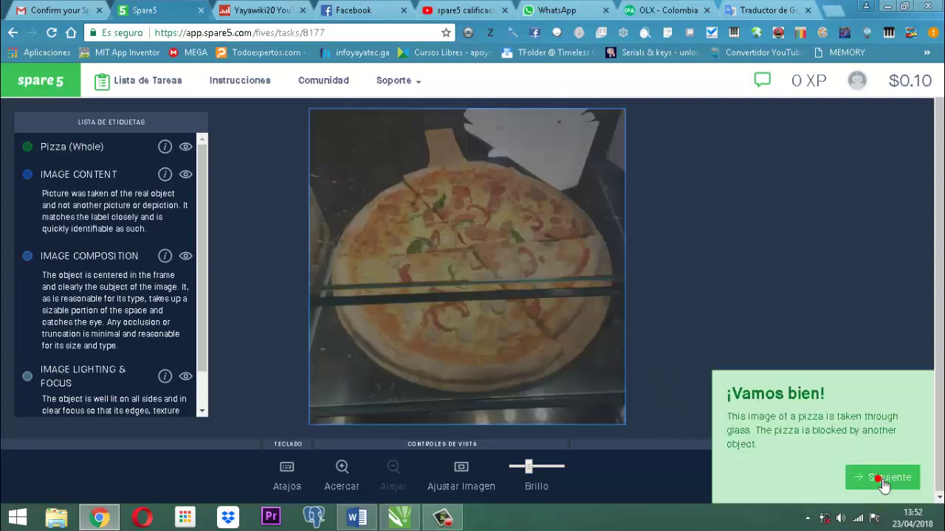
left_click(882, 478)
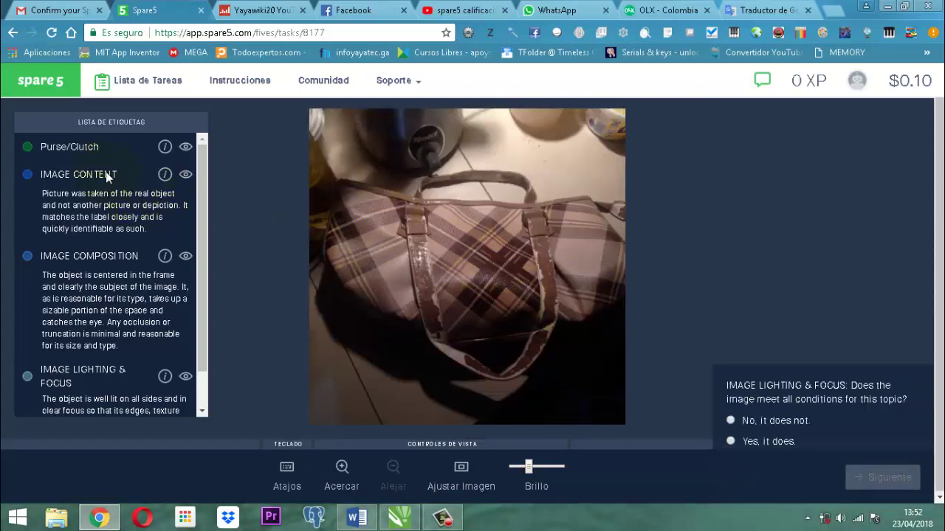
Check the Purse/Clutch reference example, answer "No, it does not." for image lighting and focus, and leave the results summary for the task list
left_click(165, 147)
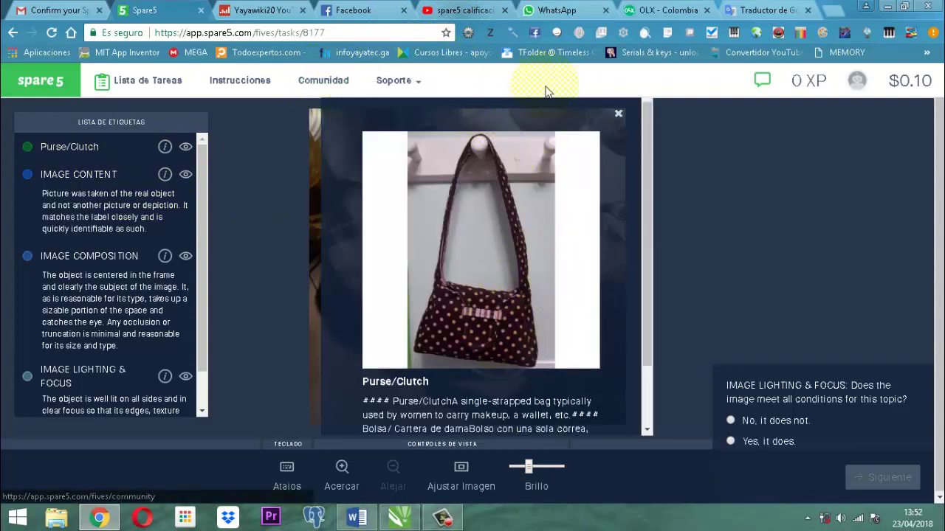
left_click(619, 114)
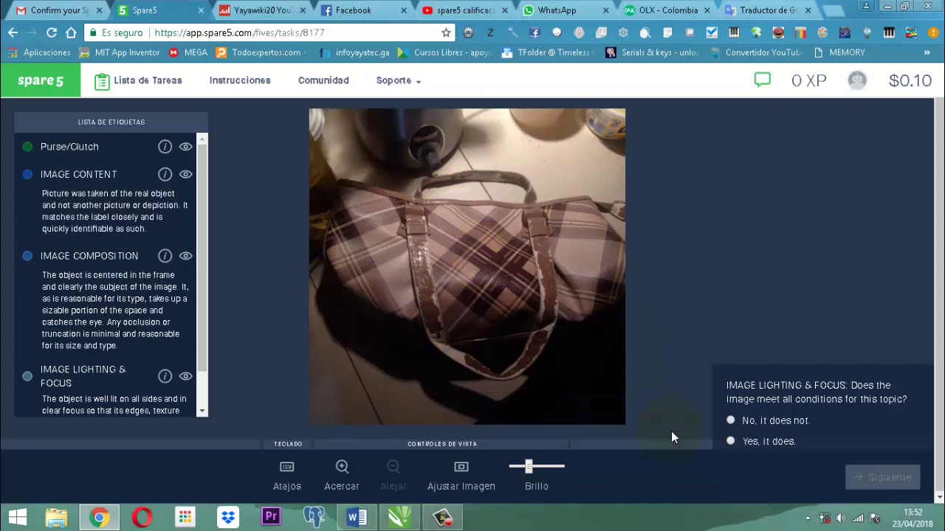
left_click(732, 420)
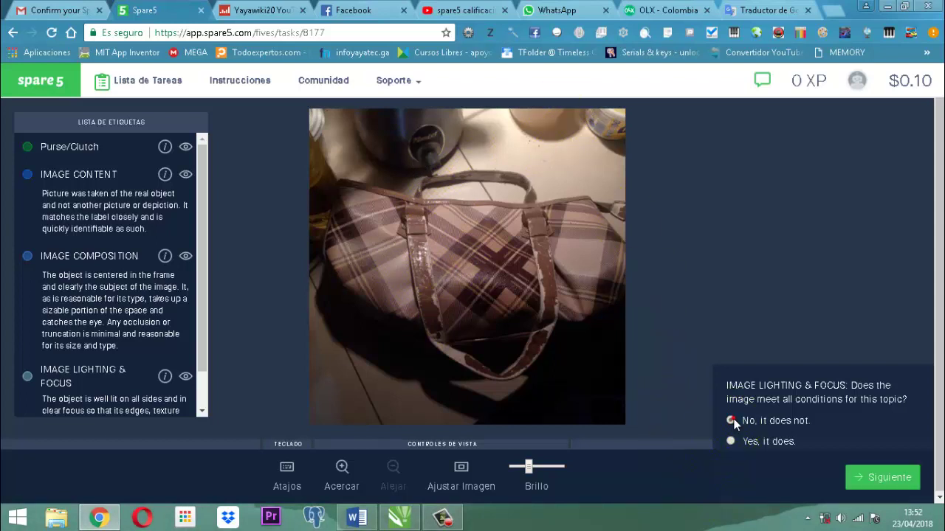
left_click(883, 481)
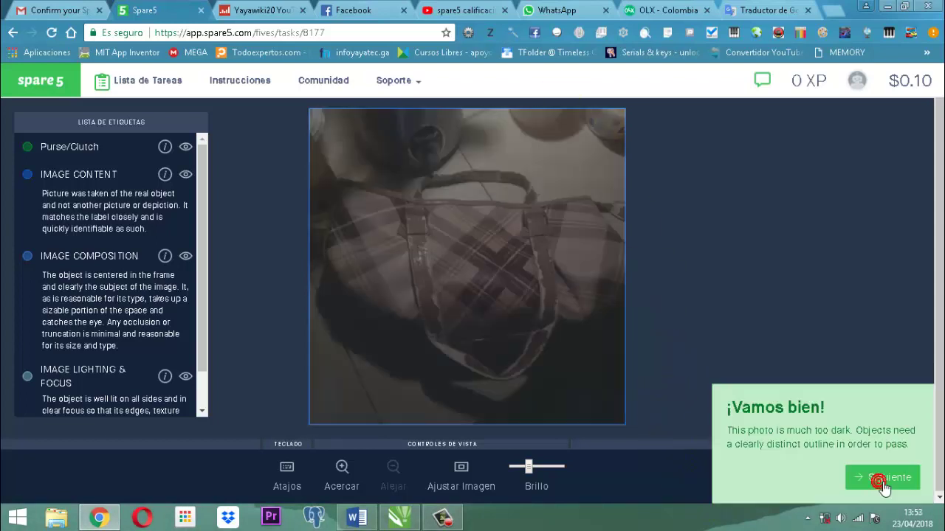
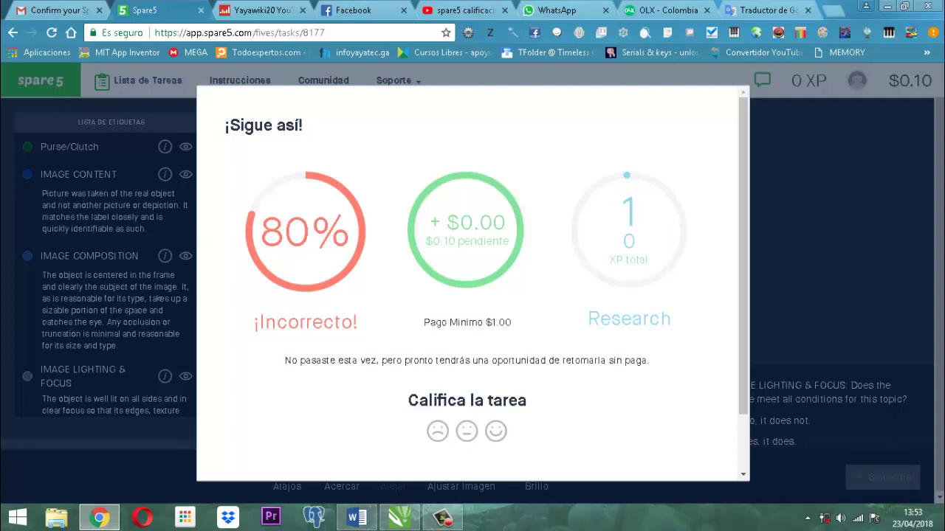
left_click_drag(746, 413, 759, 479)
left_click(669, 440)
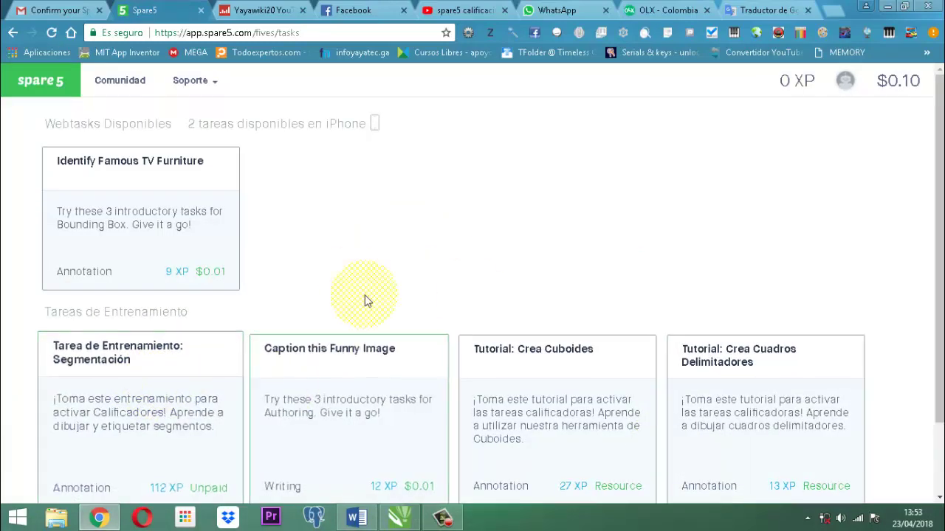
Look over the available web tasks and the training tasks in the task list, and minimize the browser window
scroll(354, 251, "down", 2)
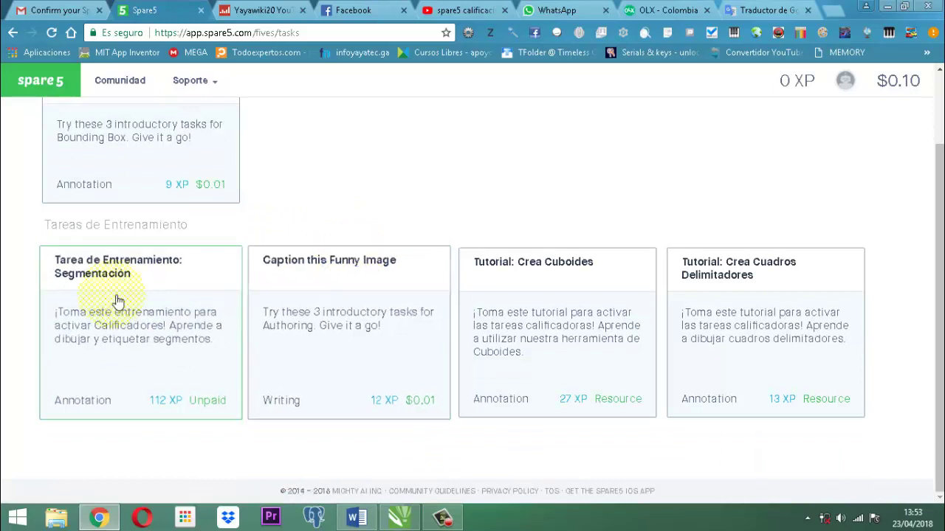
scroll(280, 258, "up", 2)
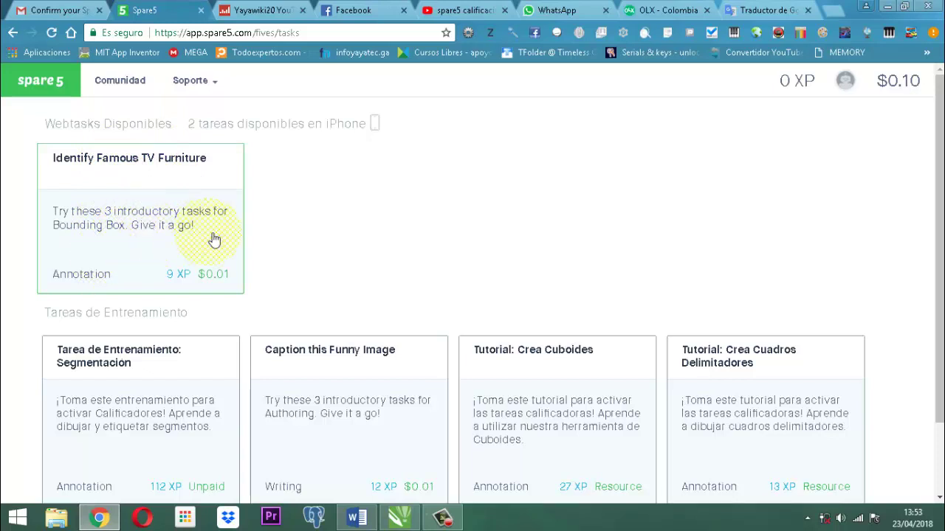
scroll(211, 240, "down", 1)
scroll(154, 292, "up", 1)
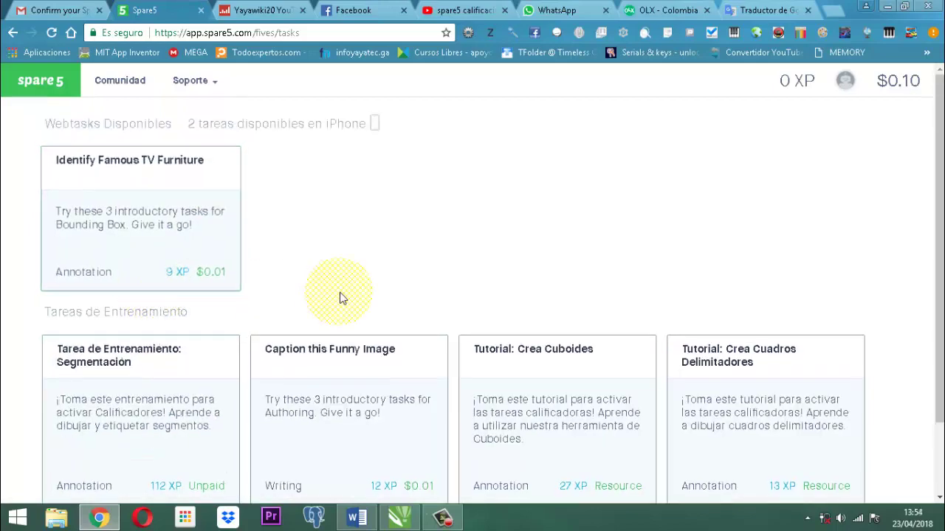
scroll(344, 298, "down", 1)
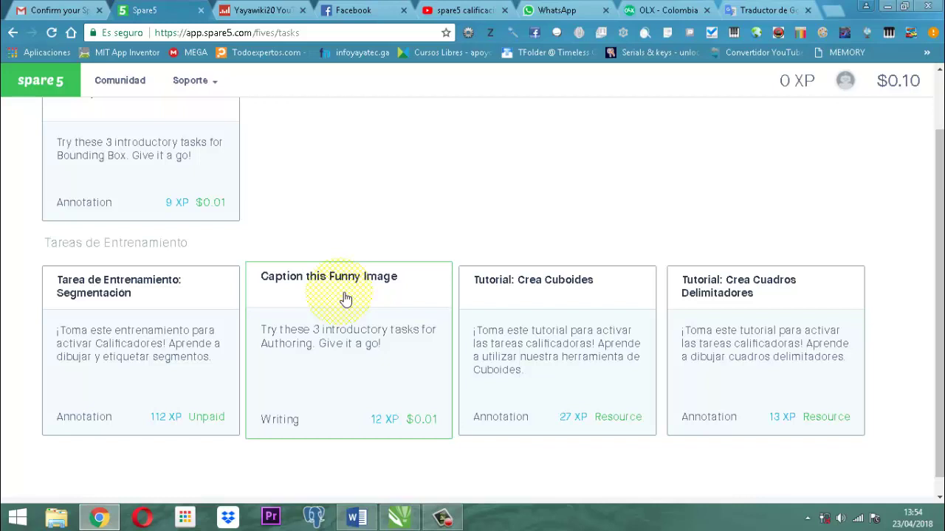
scroll(345, 298, "up", 1)
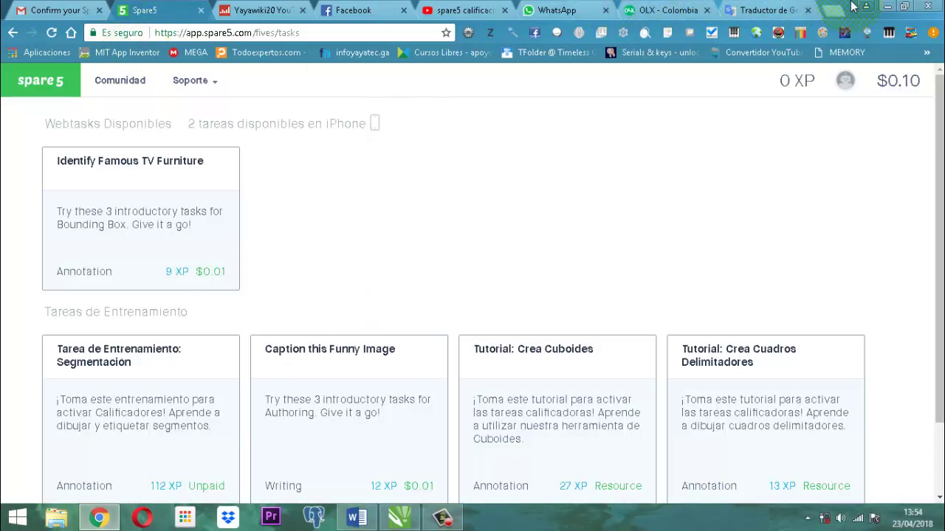
left_click(889, 9)
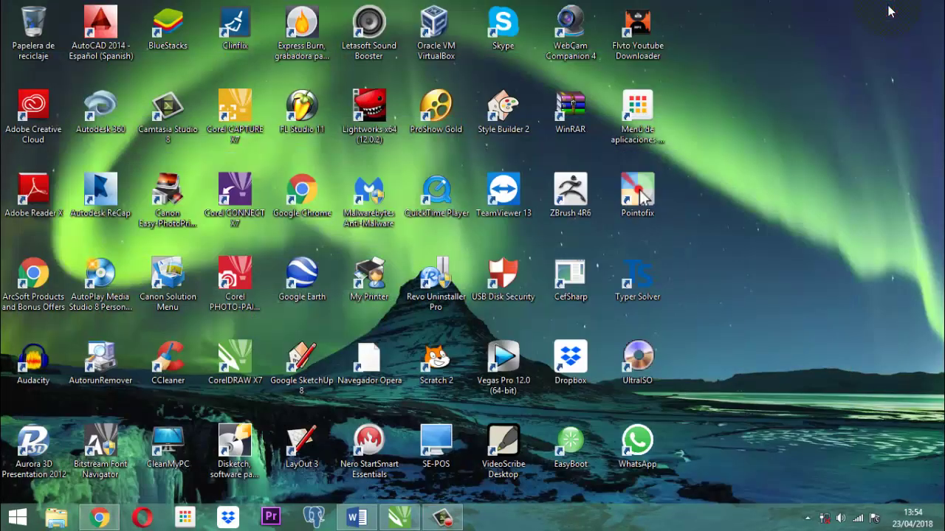